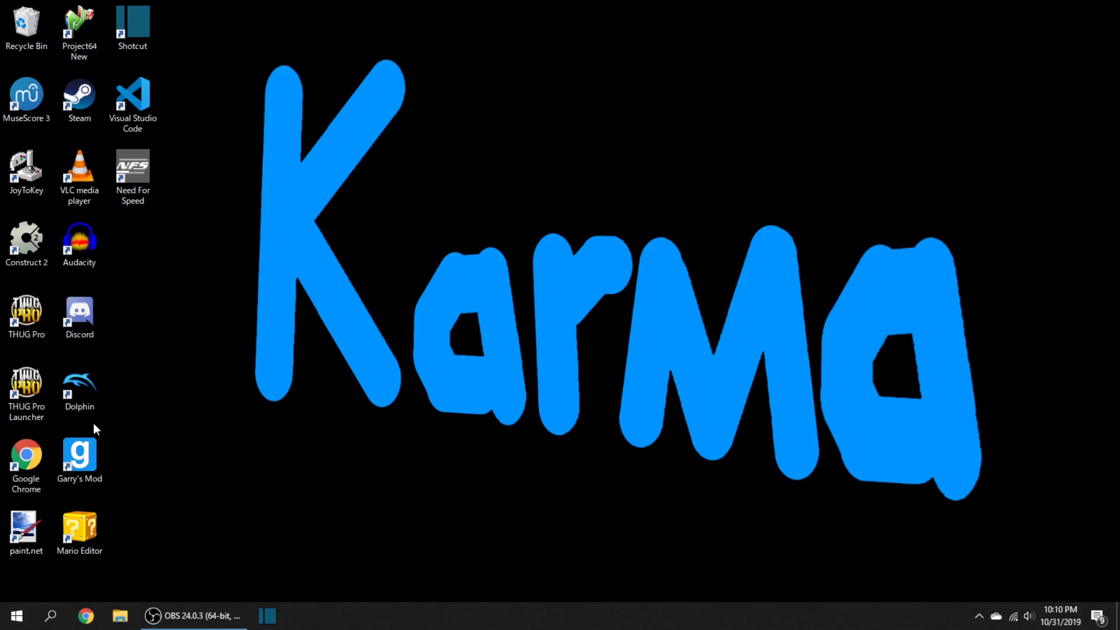
Step: Open Dolphin, delete the first of the two Mario Kart Wii files from the game list, and close the emulator
left_click(75, 403)
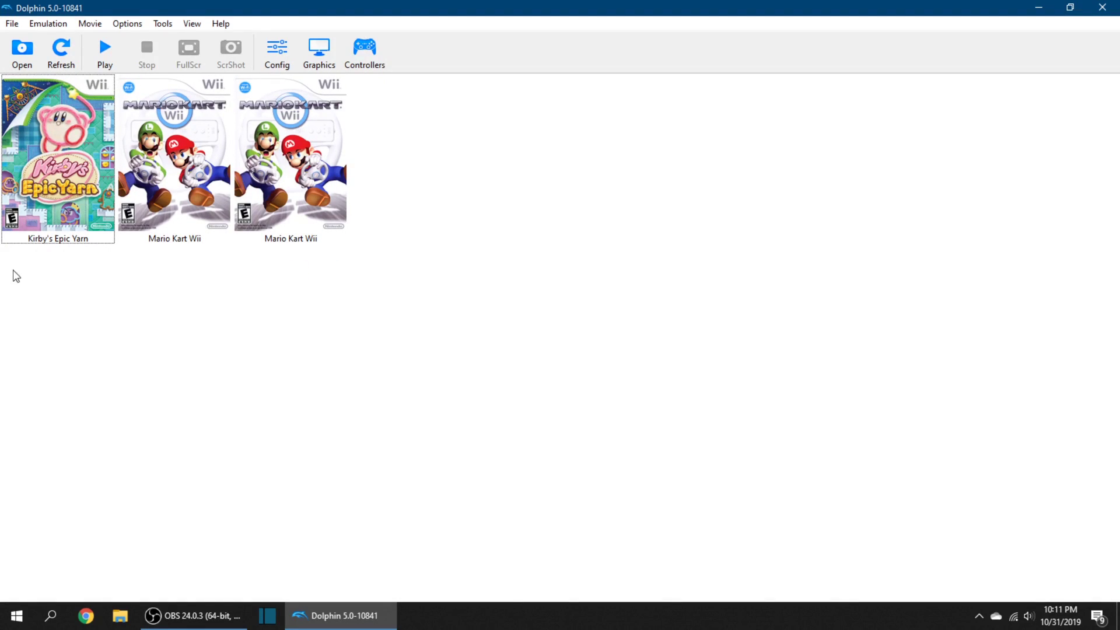
right_click(174, 167)
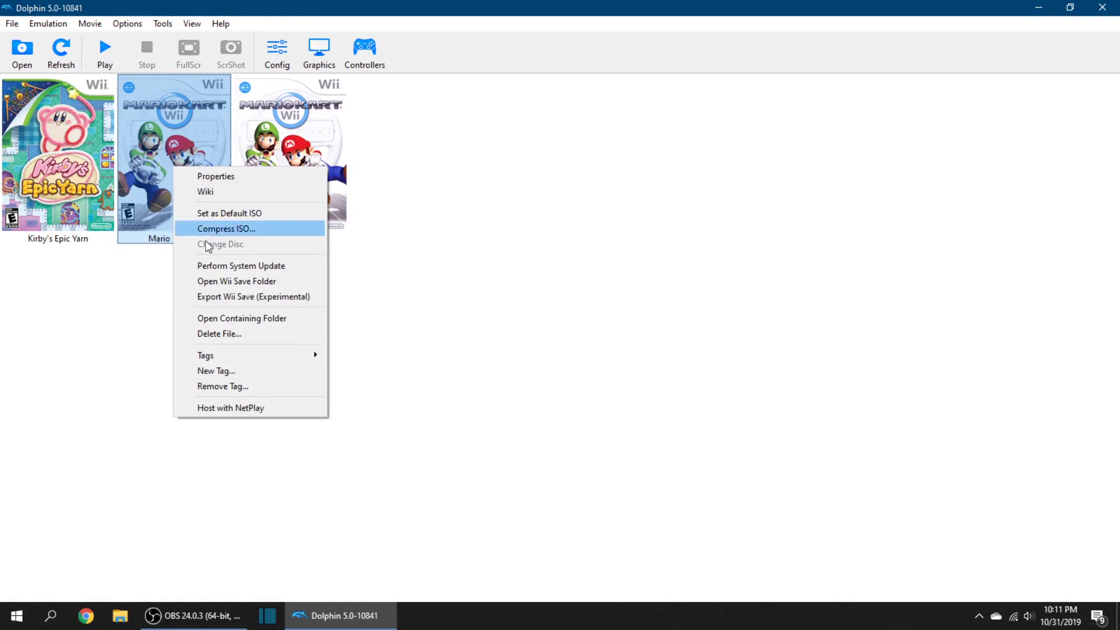
left_click(240, 334)
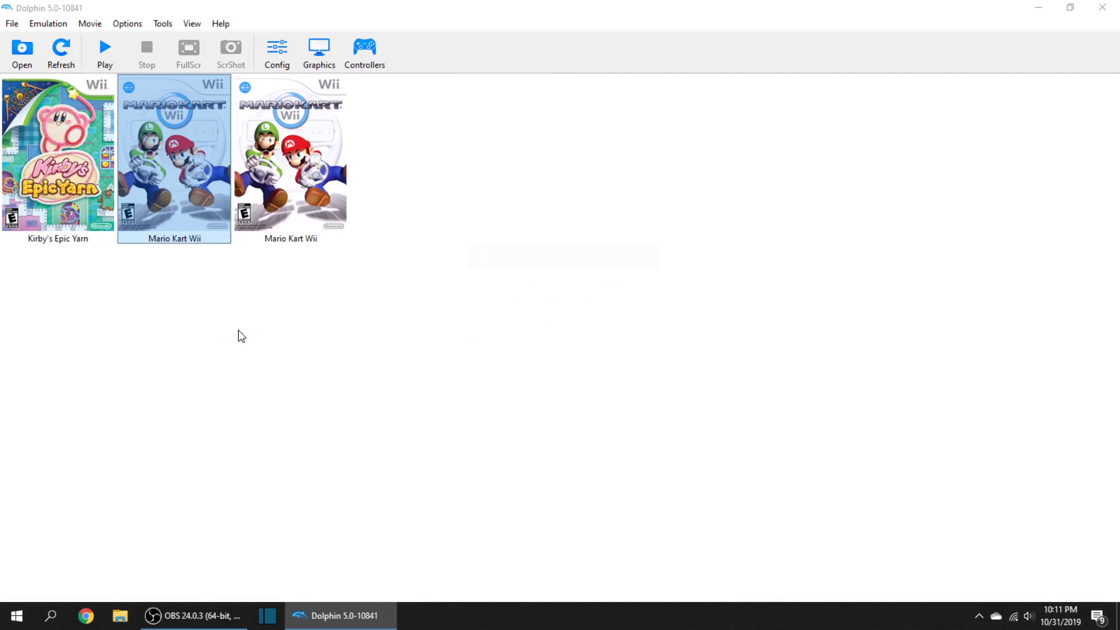
left_click(553, 324)
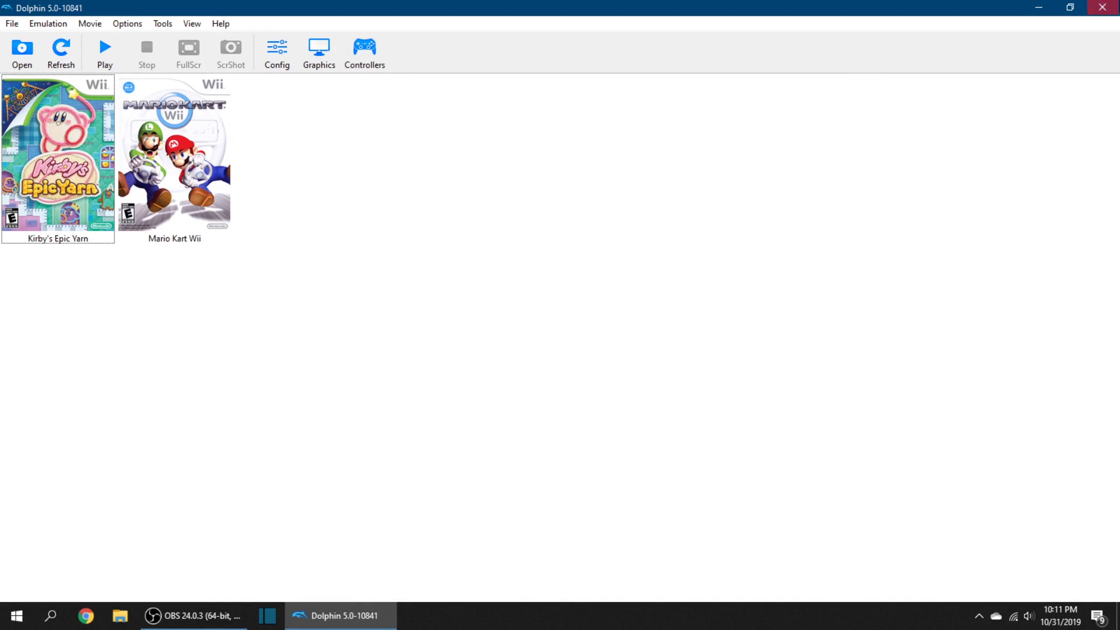
left_click(1102, 7)
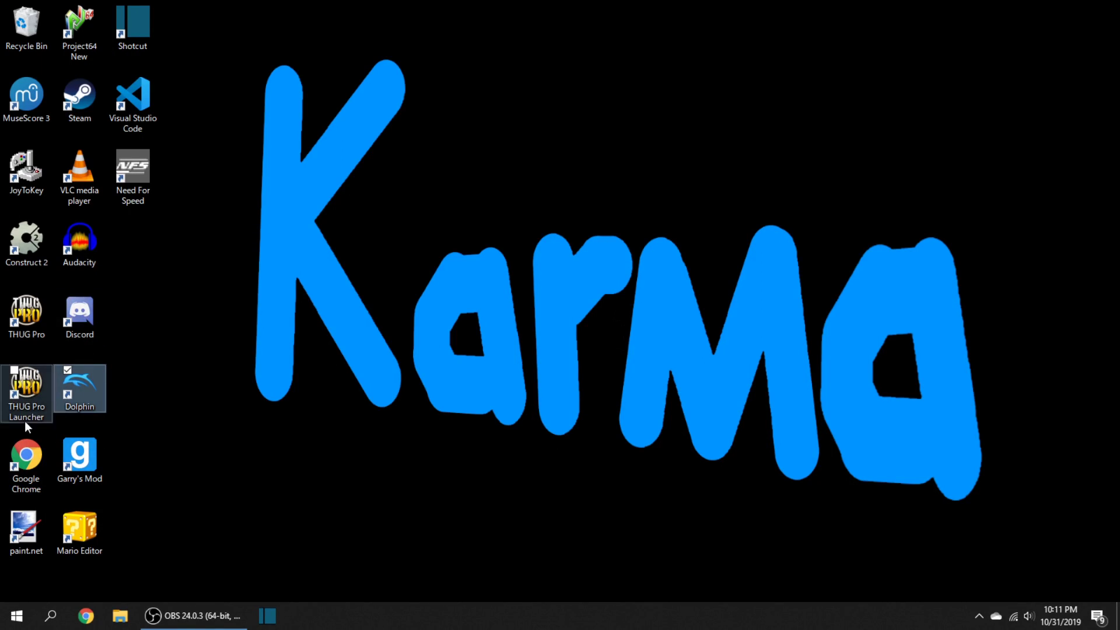
Step: Open Google Chrome, search for "dolphin download" and open the download page on dolphin-emu.org
double_click(27, 443)
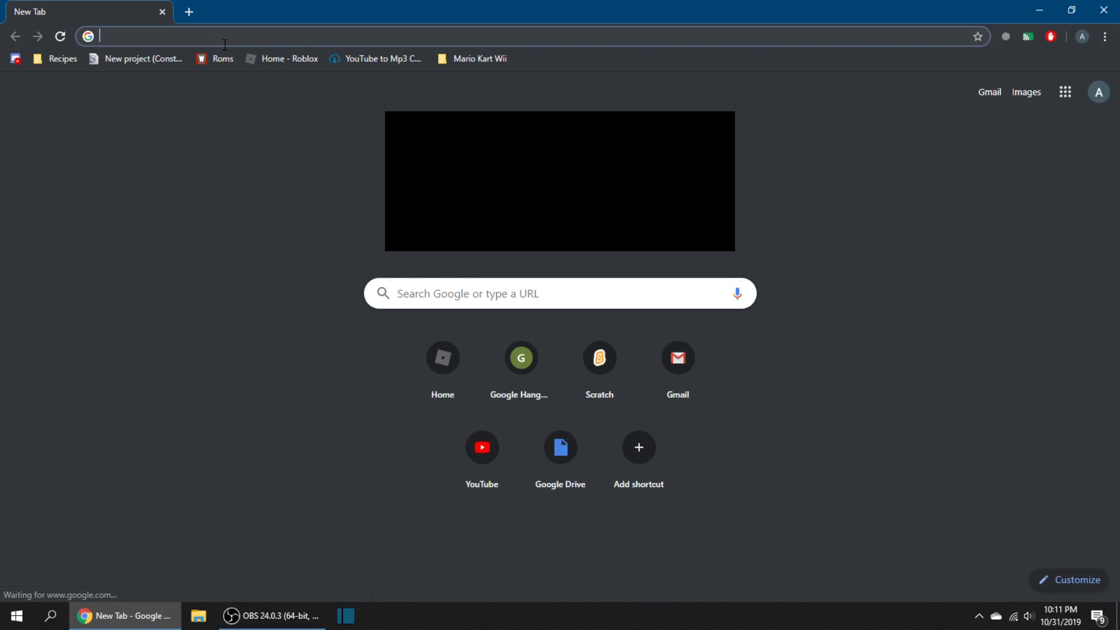
type("dolphin downl")
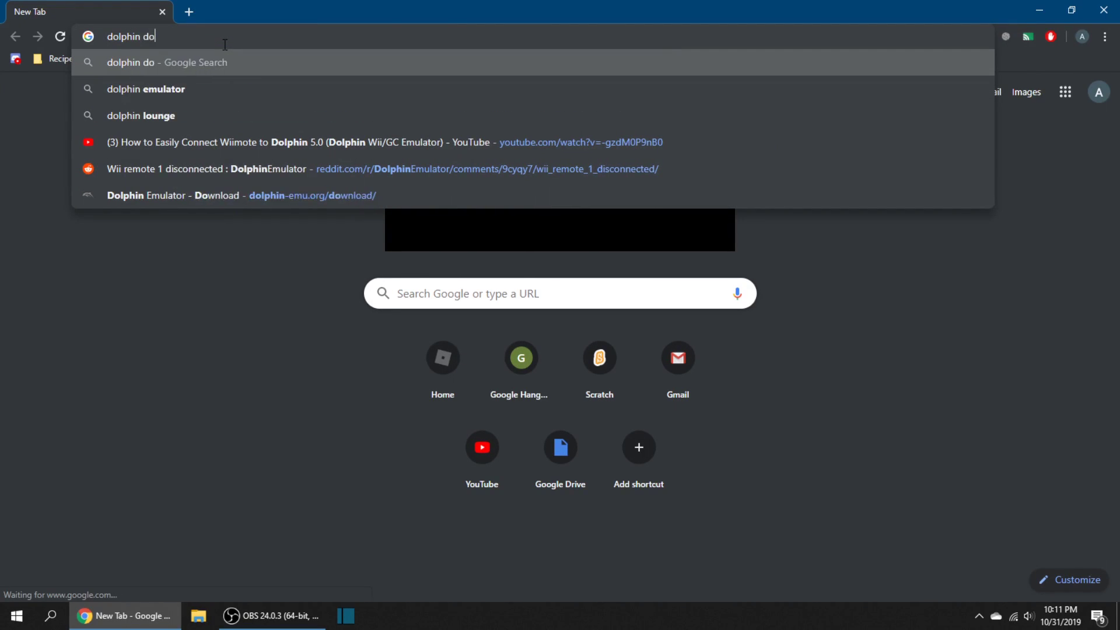
type("oad")
key("Return")
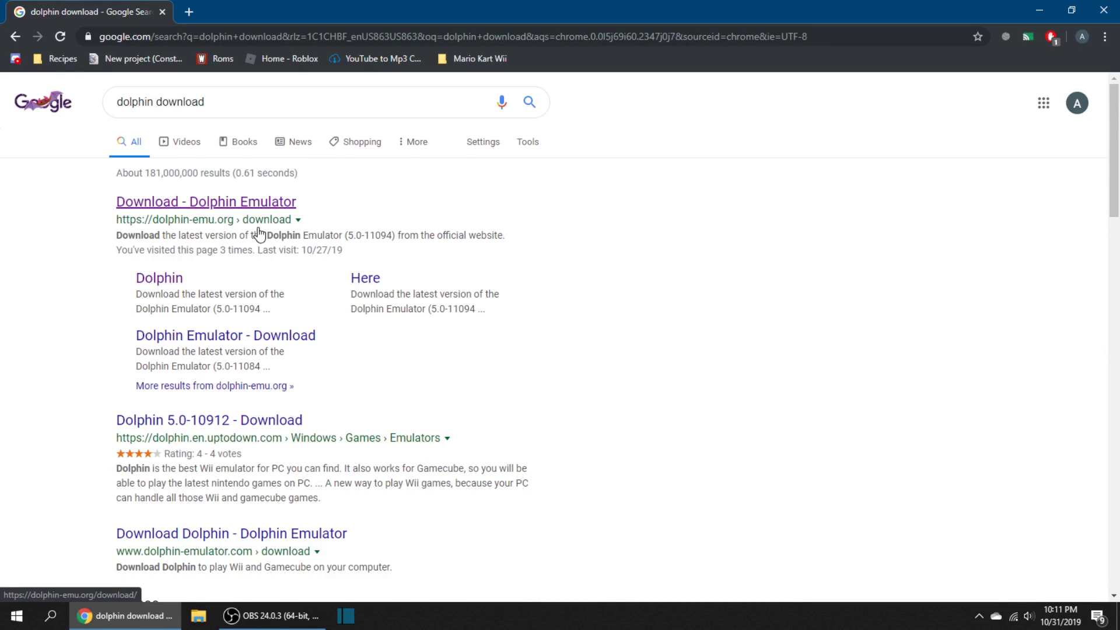
left_click(196, 216)
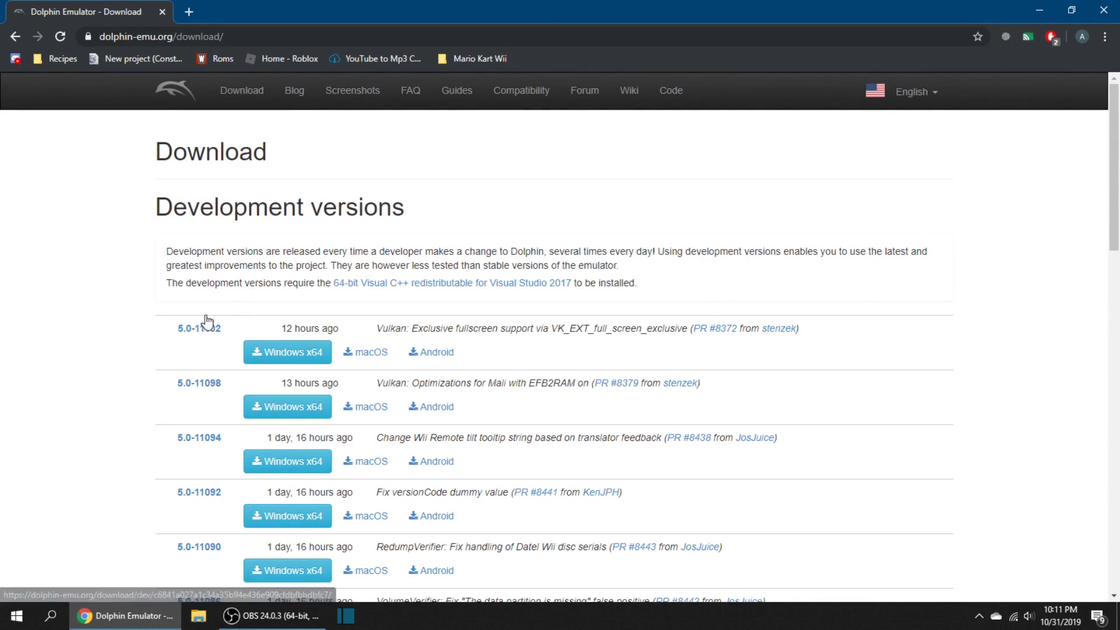
Step: Look over the development versions, stable versions and Linux distributions offered on the Dolphin download page
scroll(310, 252, "down", 13)
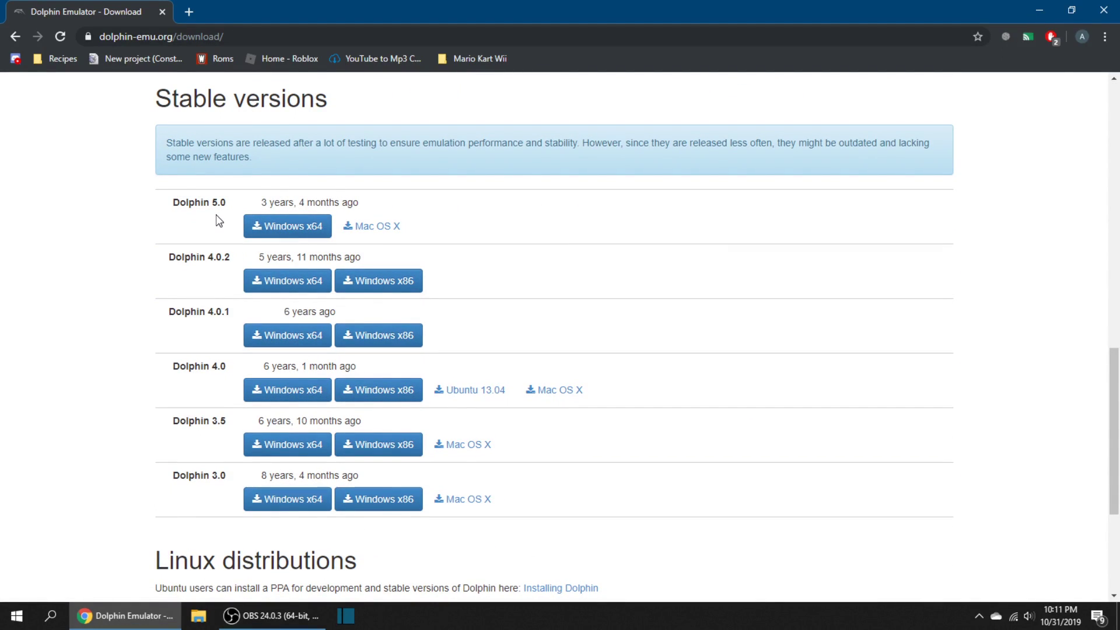
scroll(219, 220, "up", 13)
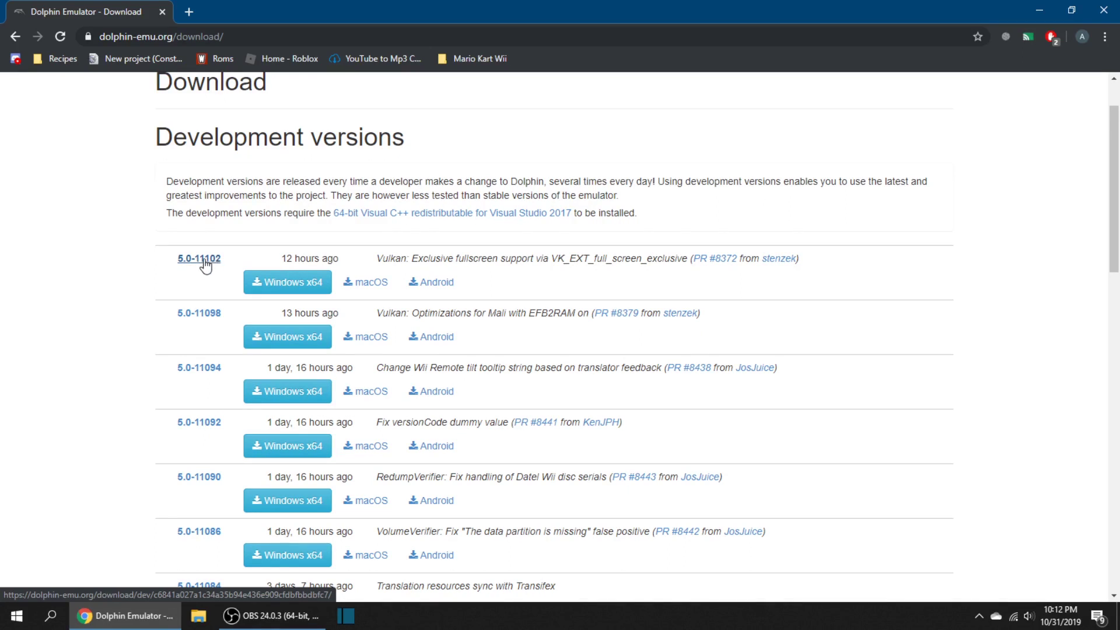
scroll(173, 274, "down", 1)
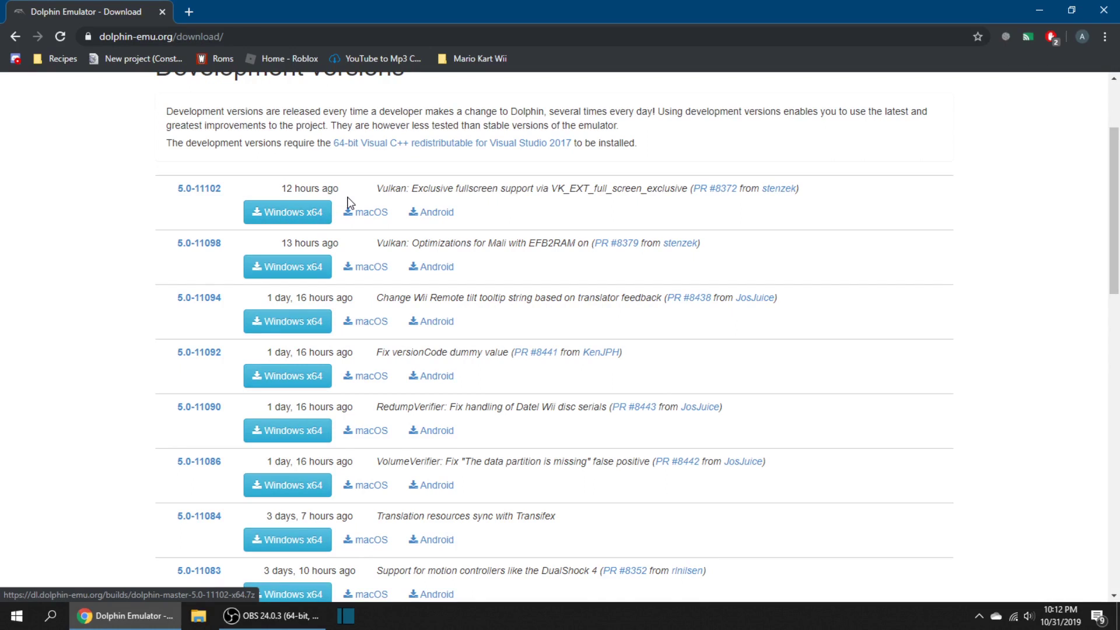
scroll(364, 279, "down", 10)
scroll(369, 279, "down", 4)
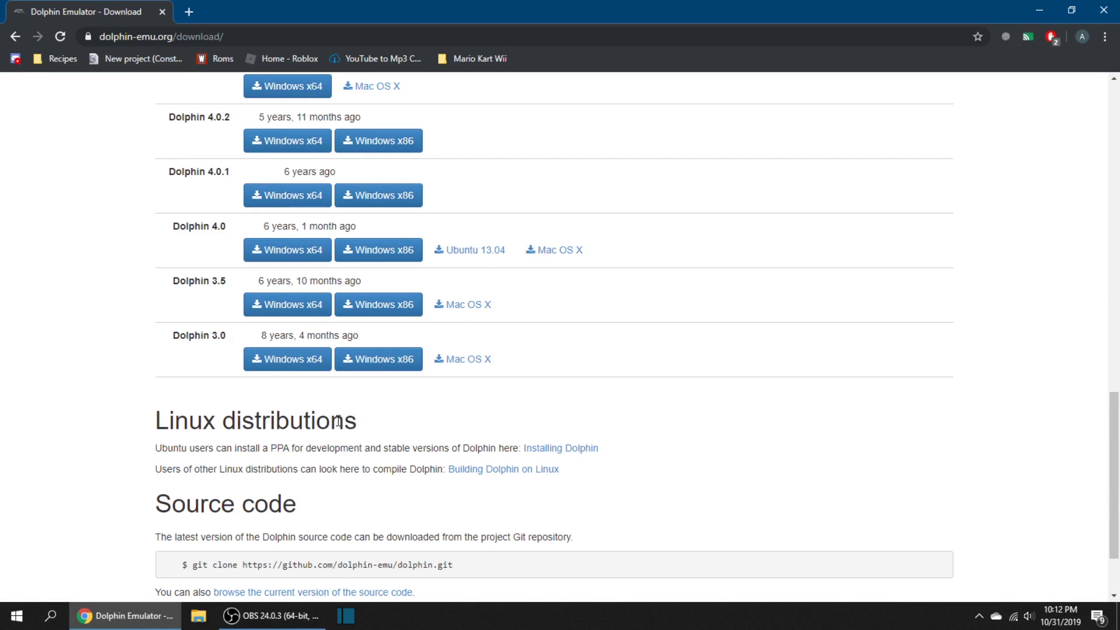
scroll(171, 475, "down", 1)
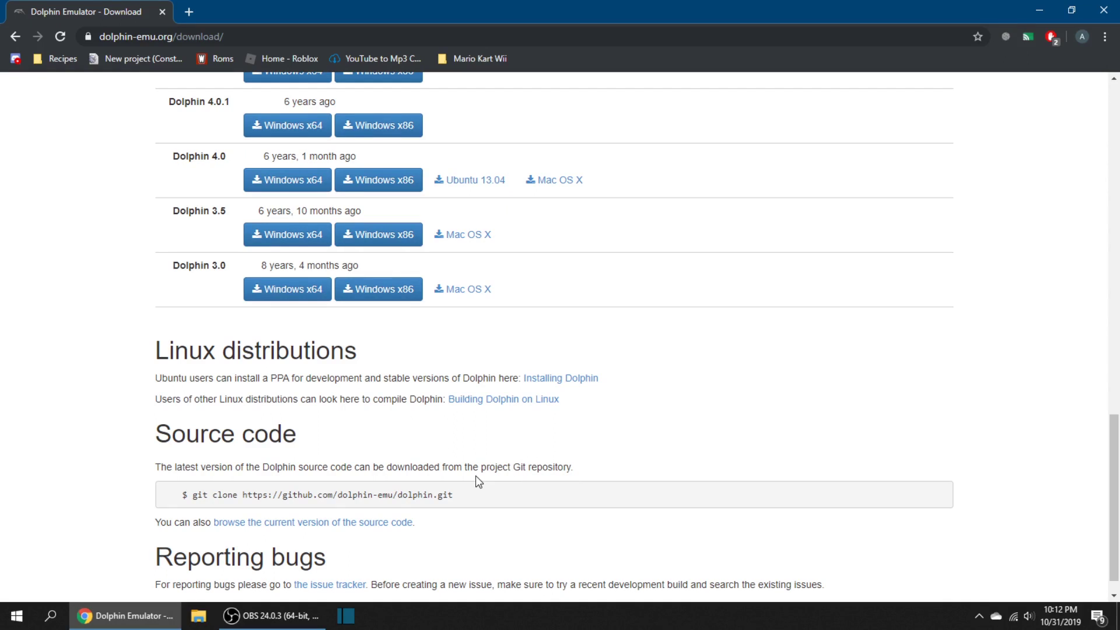
scroll(346, 480, "up", 18)
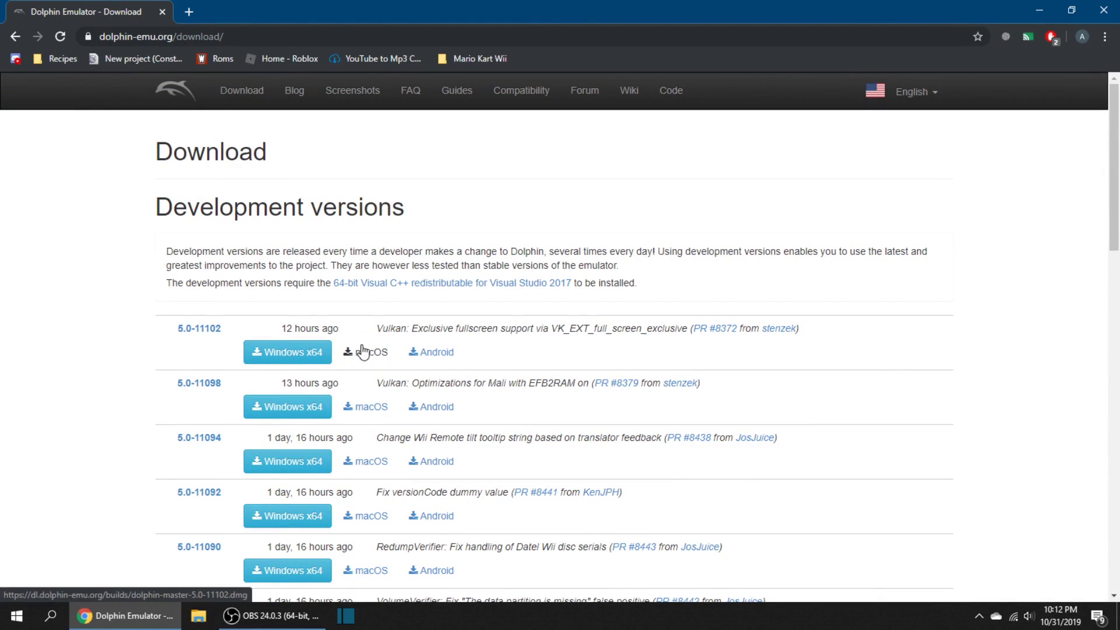
Step: Download the Windows x64 build of development version 5.0-11102 and open the downloaded archive, dismissing the WinRAR notice
left_click(288, 358)
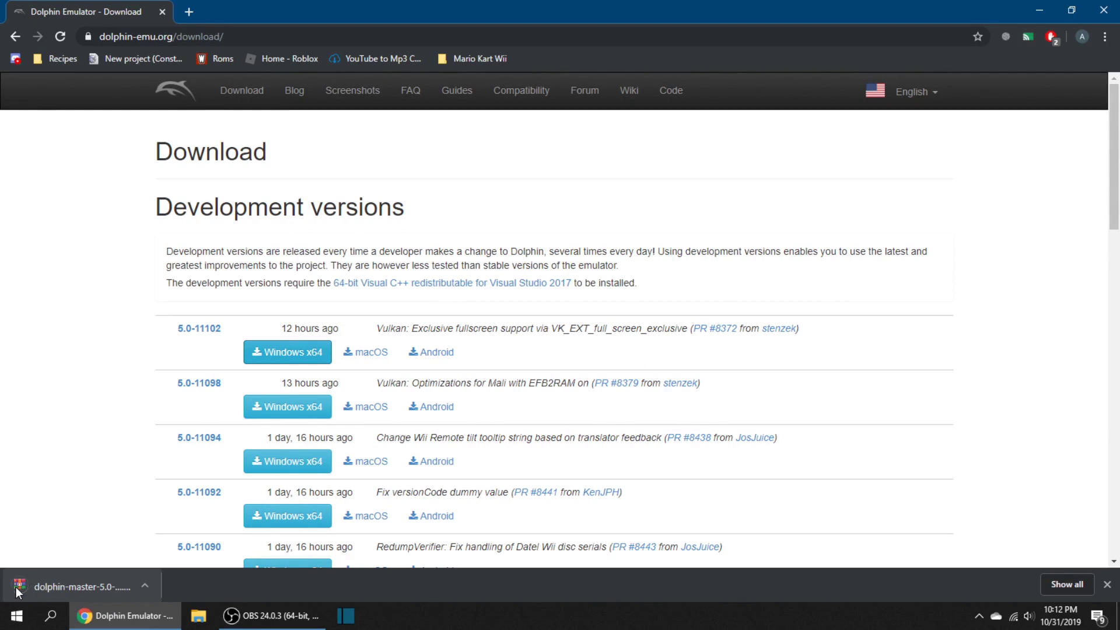
left_click(58, 584)
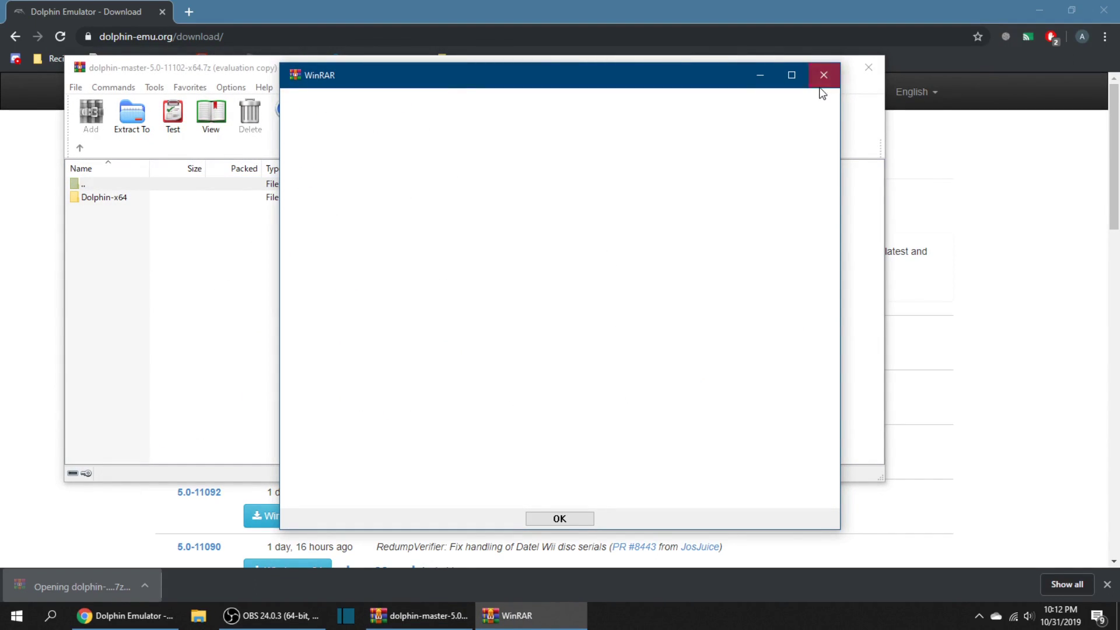
left_click(823, 76)
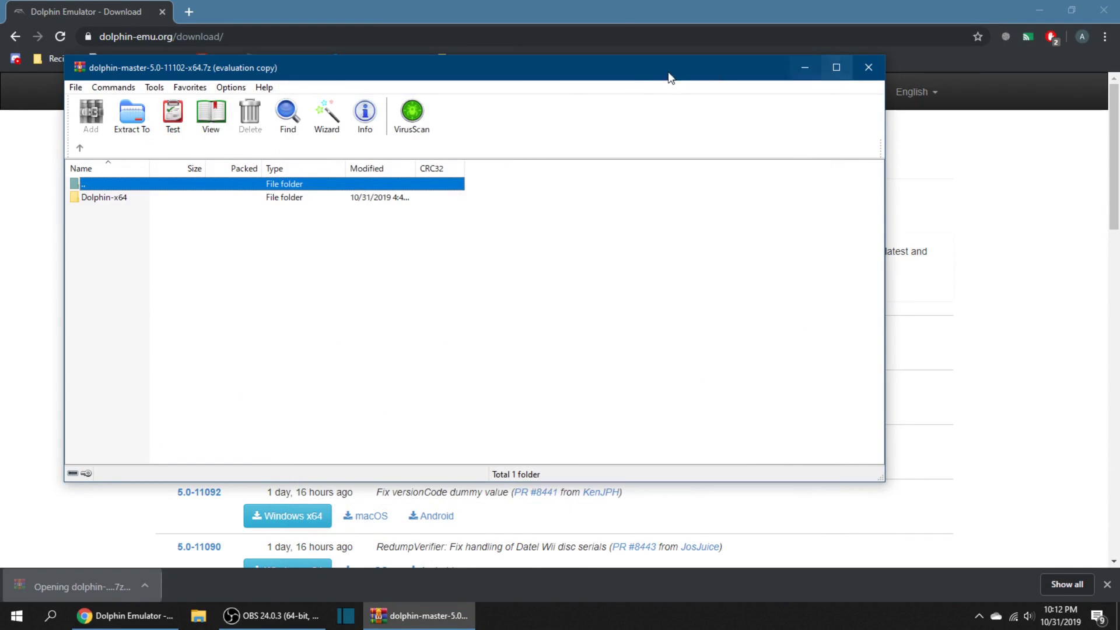
left_click(286, 245)
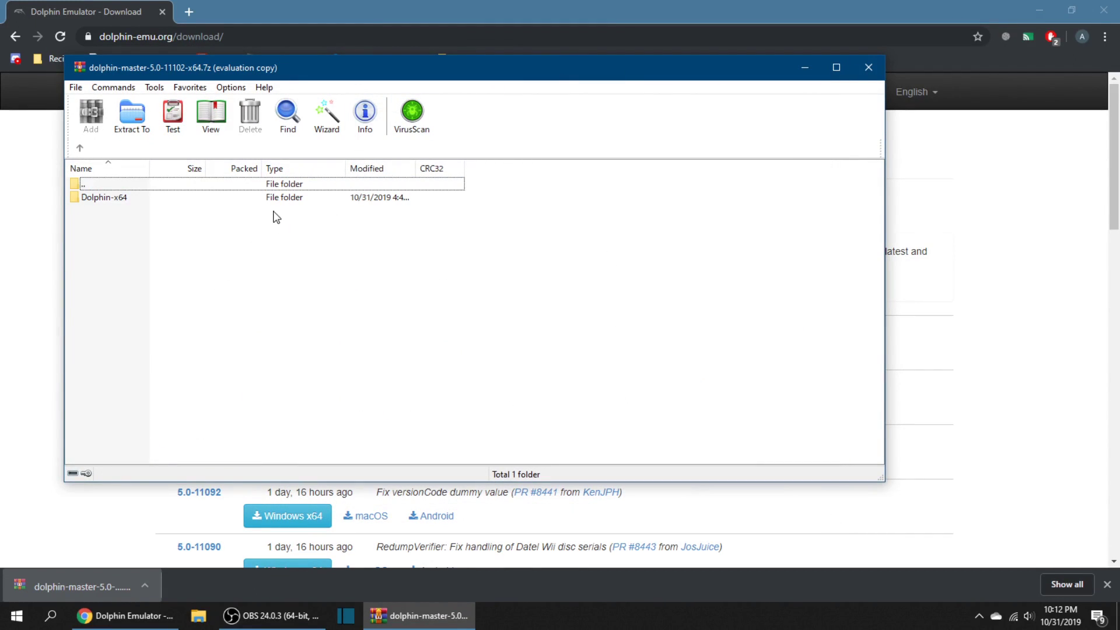
Step: Extract the archive into a new dolphin-master-5.0-11102-x64 folder inside Documents, with the extraction running in the background
left_click(139, 111)
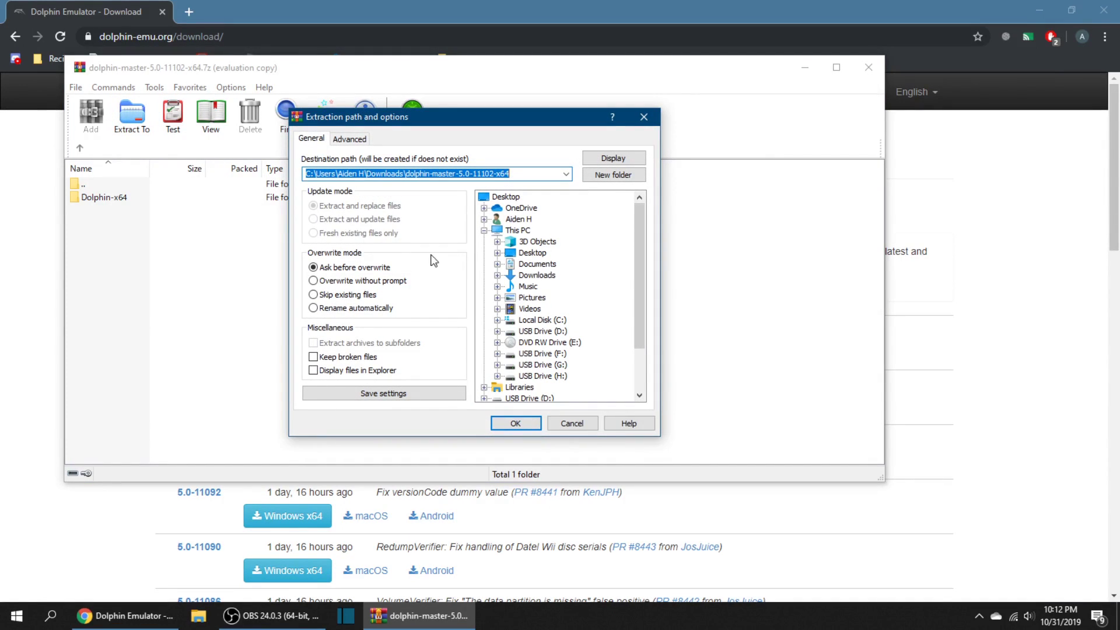
left_click(524, 266)
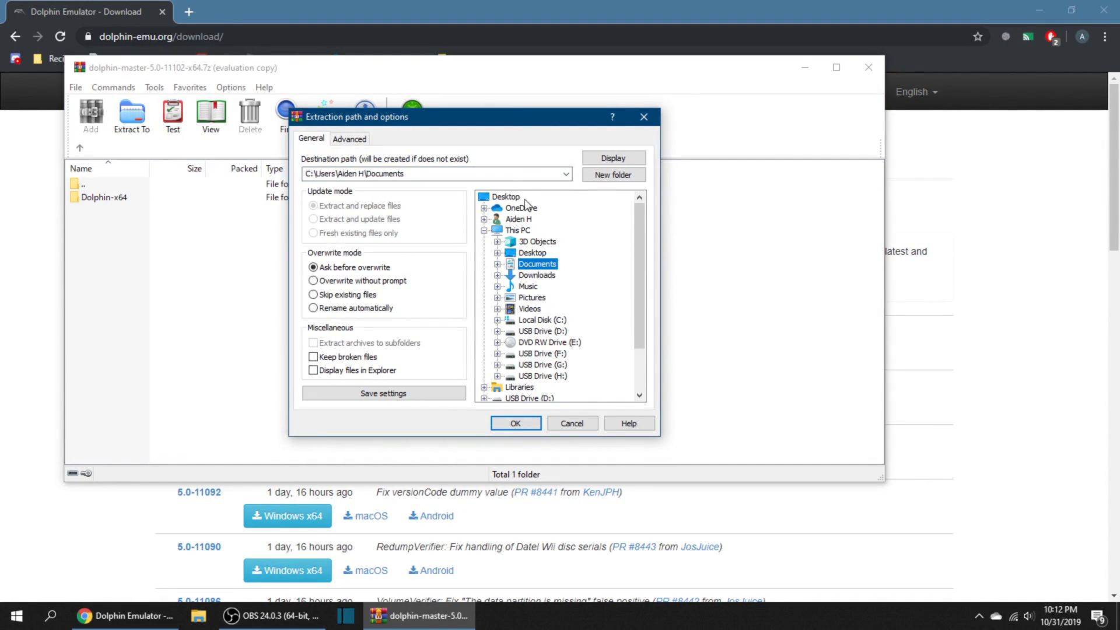
left_click(484, 231)
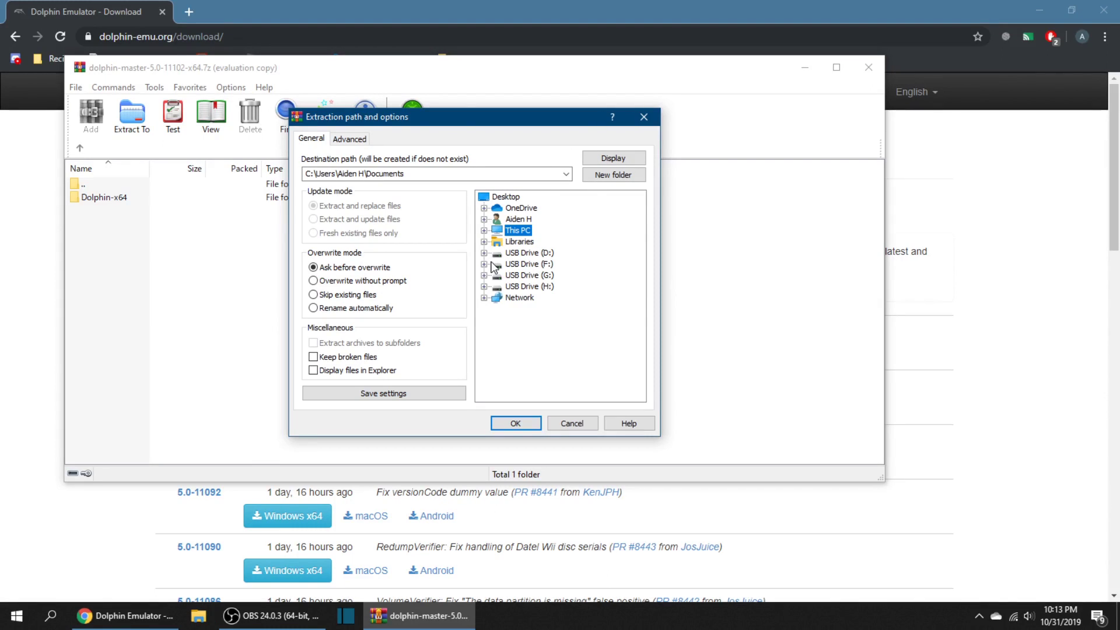
left_click(484, 220)
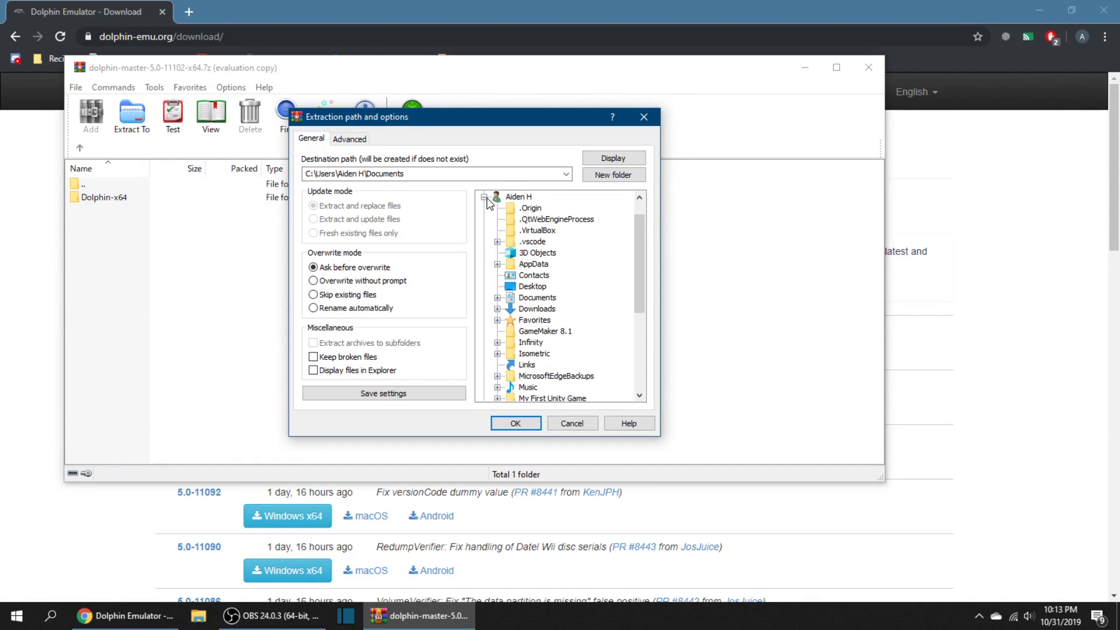
left_click(485, 198)
left_click(484, 231)
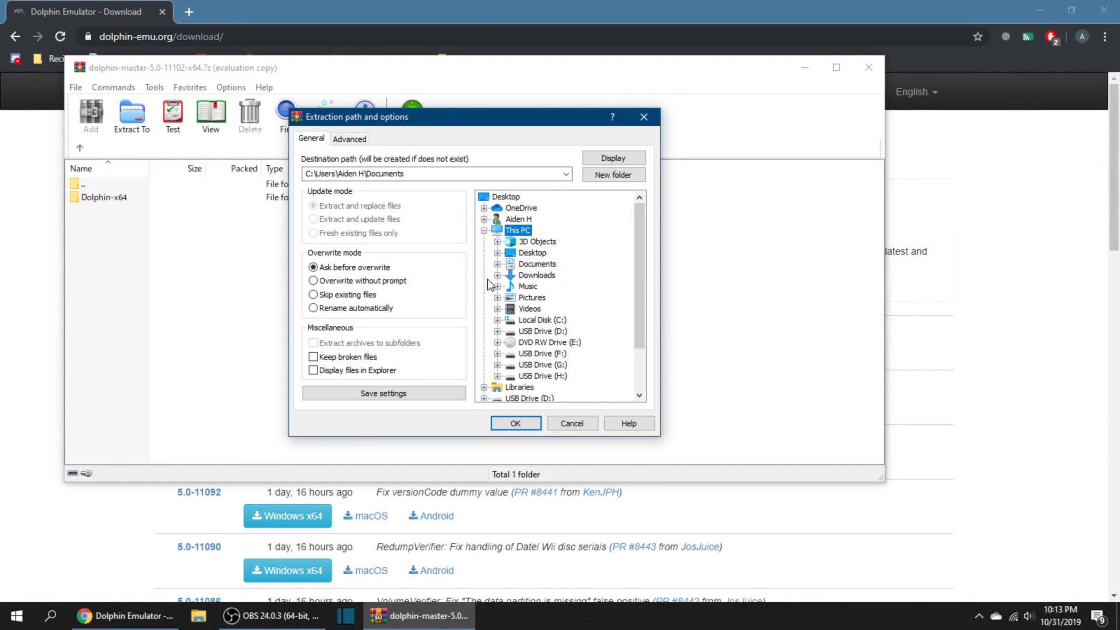
left_click(498, 320)
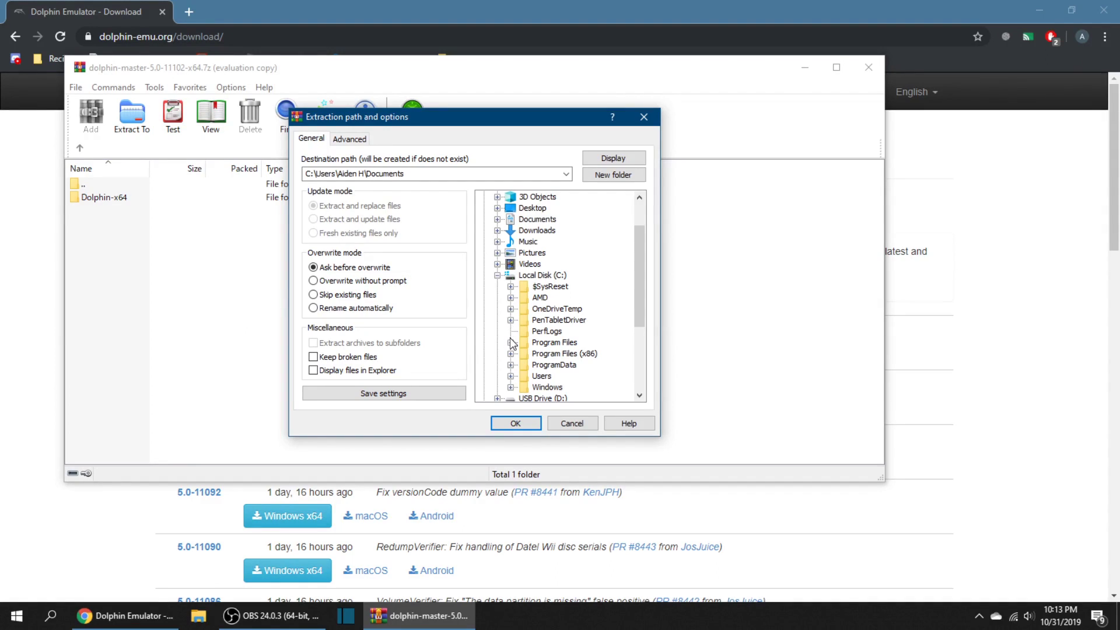
left_click(511, 342)
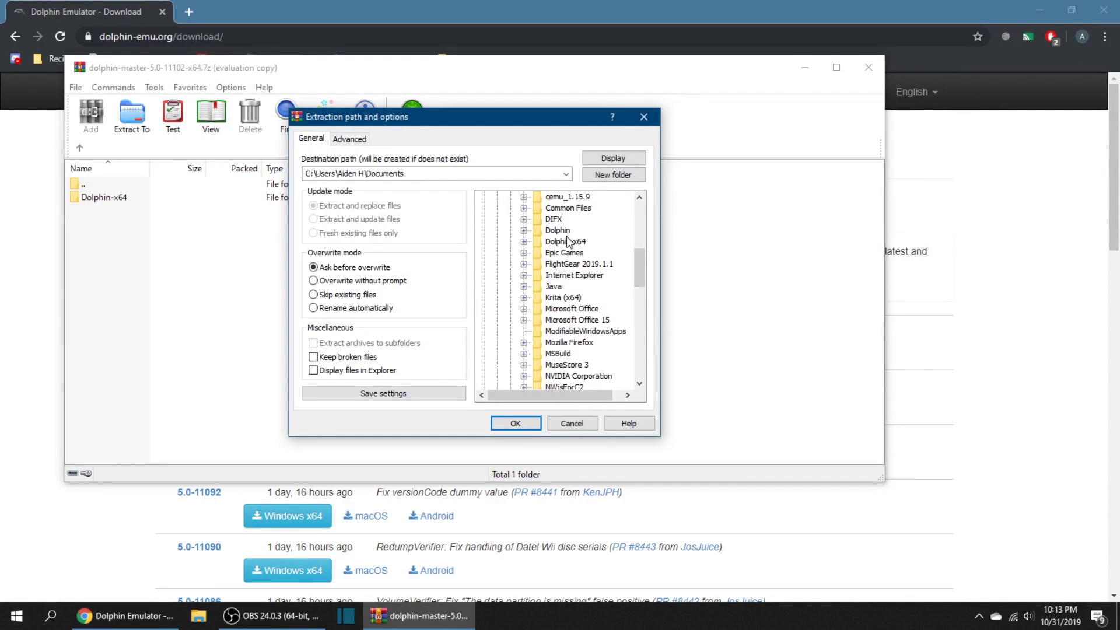
left_click(601, 176)
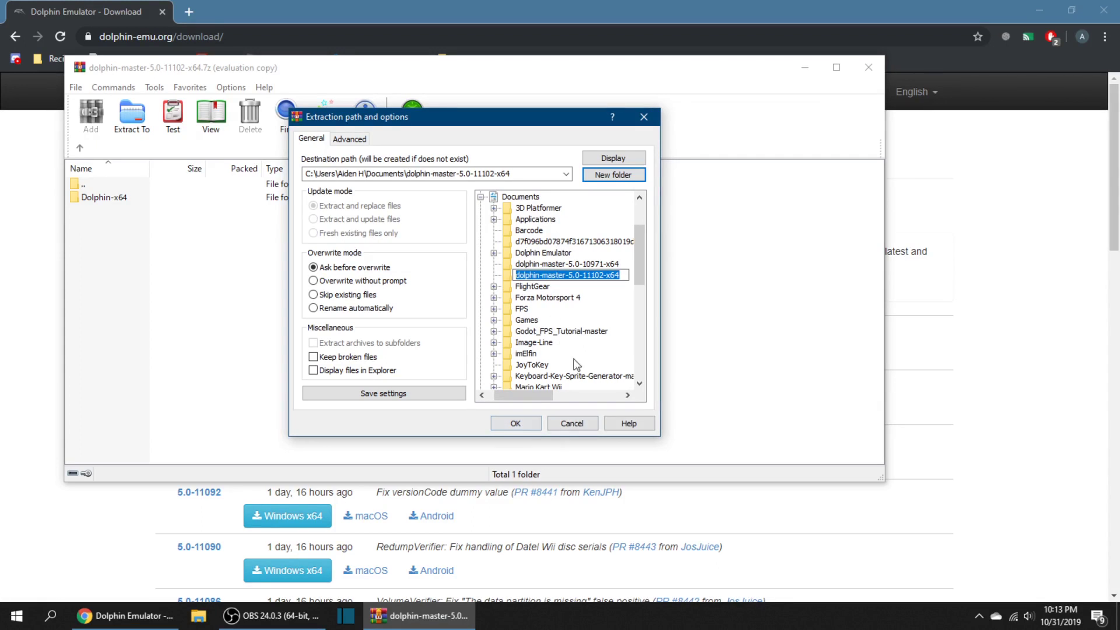
left_click(516, 425)
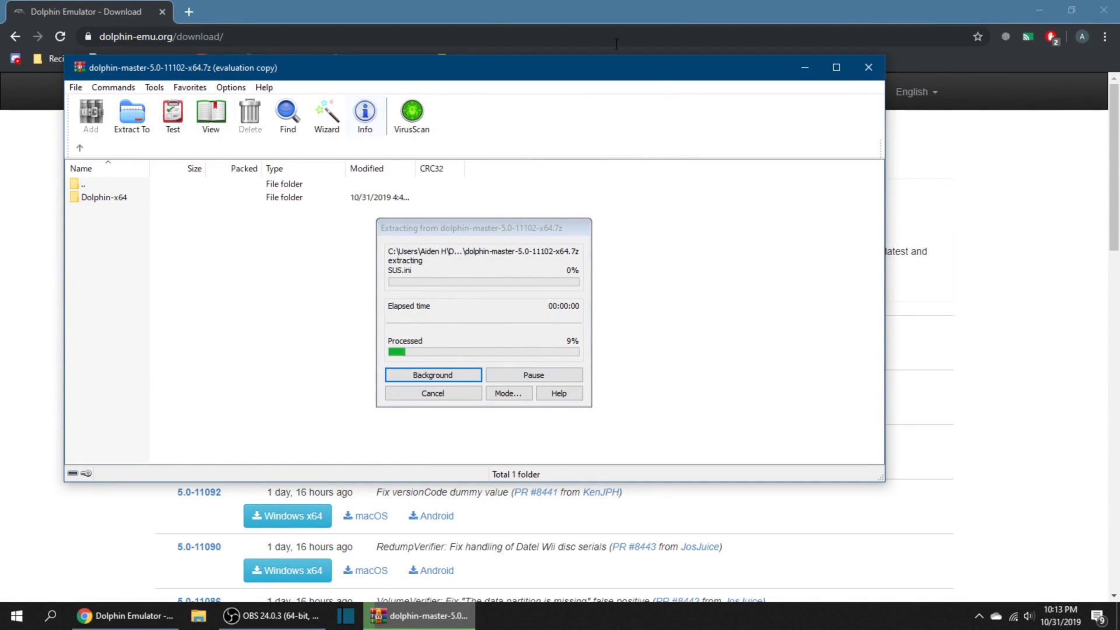
left_click(408, 374)
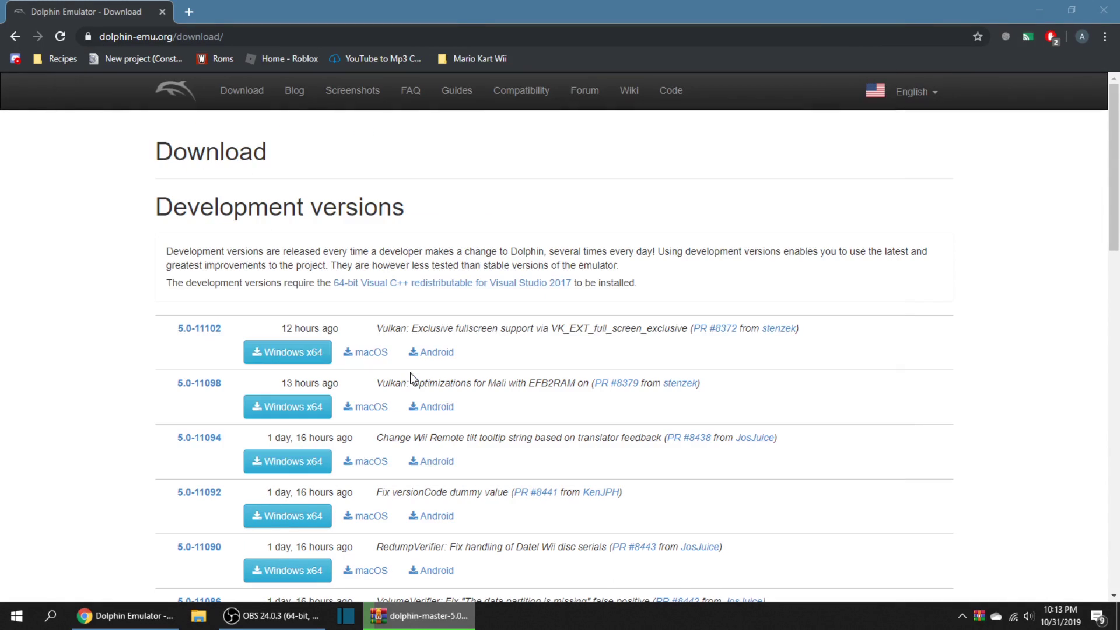
Step: Search for "download mario kart wii" in a new browser tab and close the Dolphin archive window
left_click(190, 14)
type("downl")
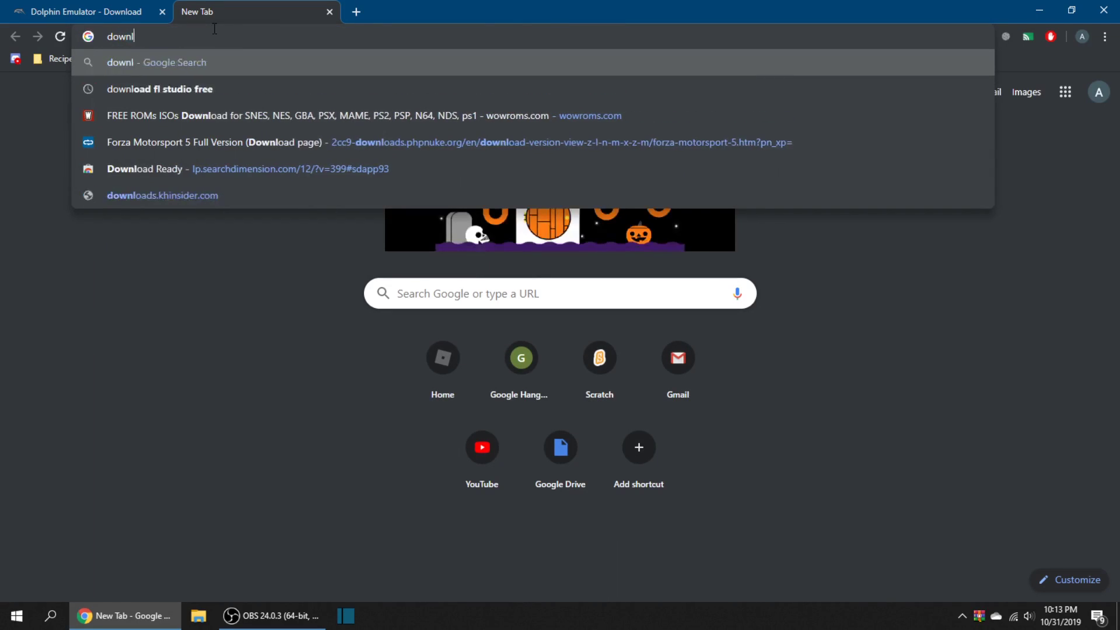
type("oad mario kart ")
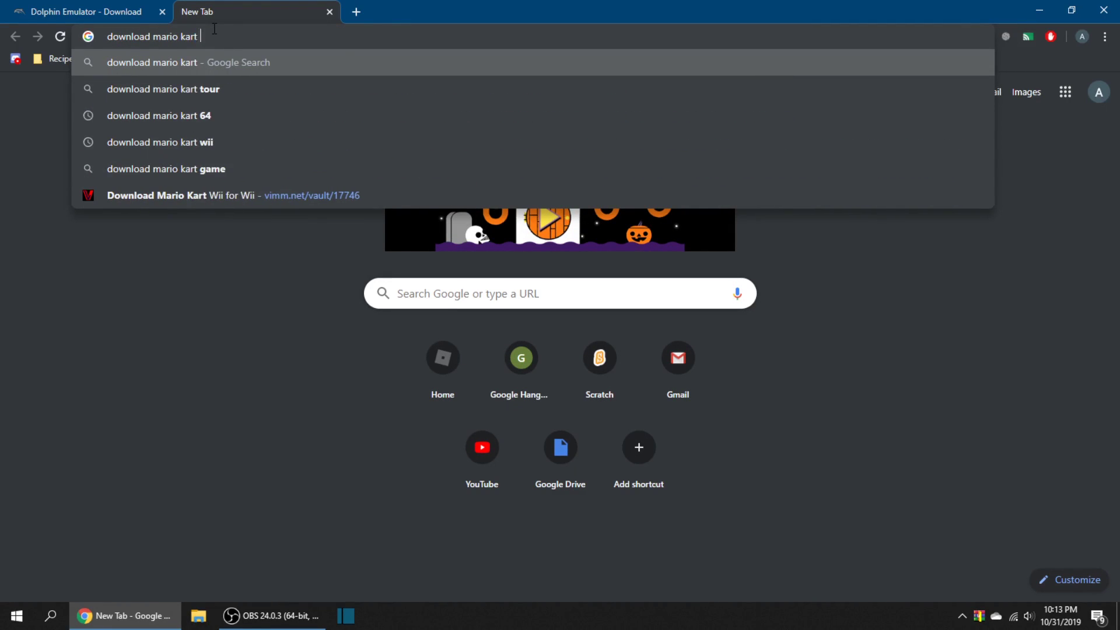
type("wii")
key("Return")
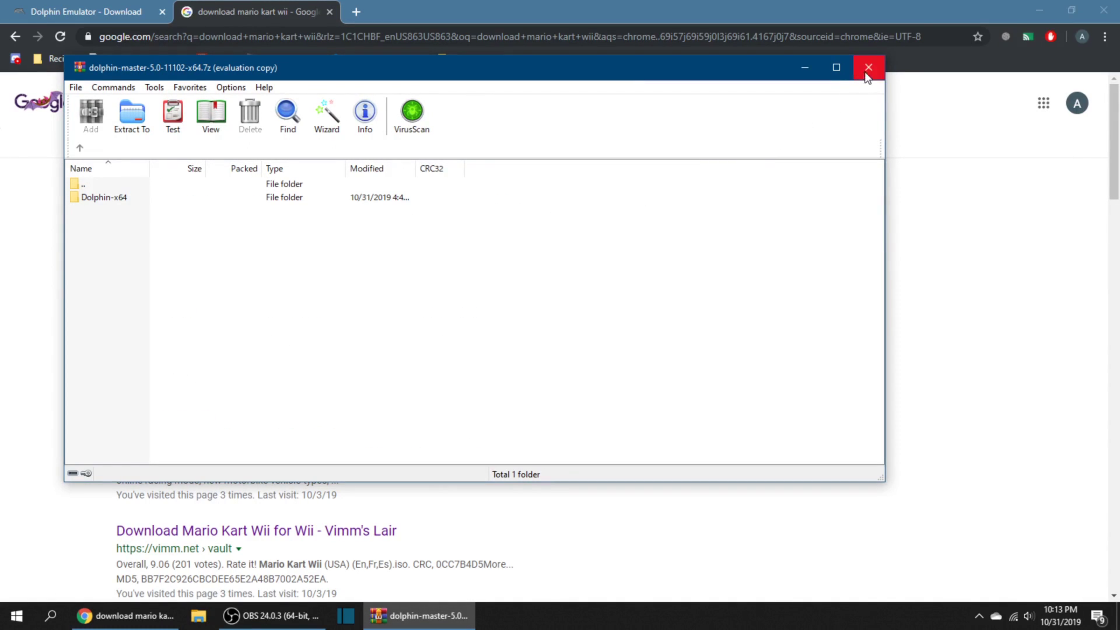
left_click(868, 68)
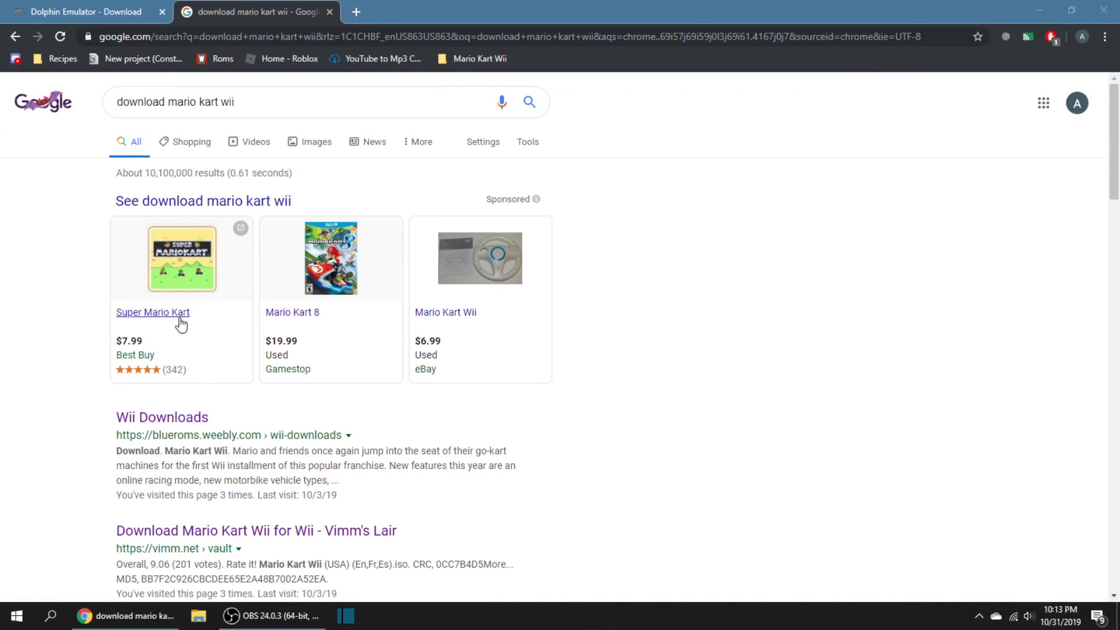
Step: Open the Mario Kart Wii download from the Wii Downloads search result and return to the site to browse its other games
mouse_move(294, 328)
left_click(205, 411)
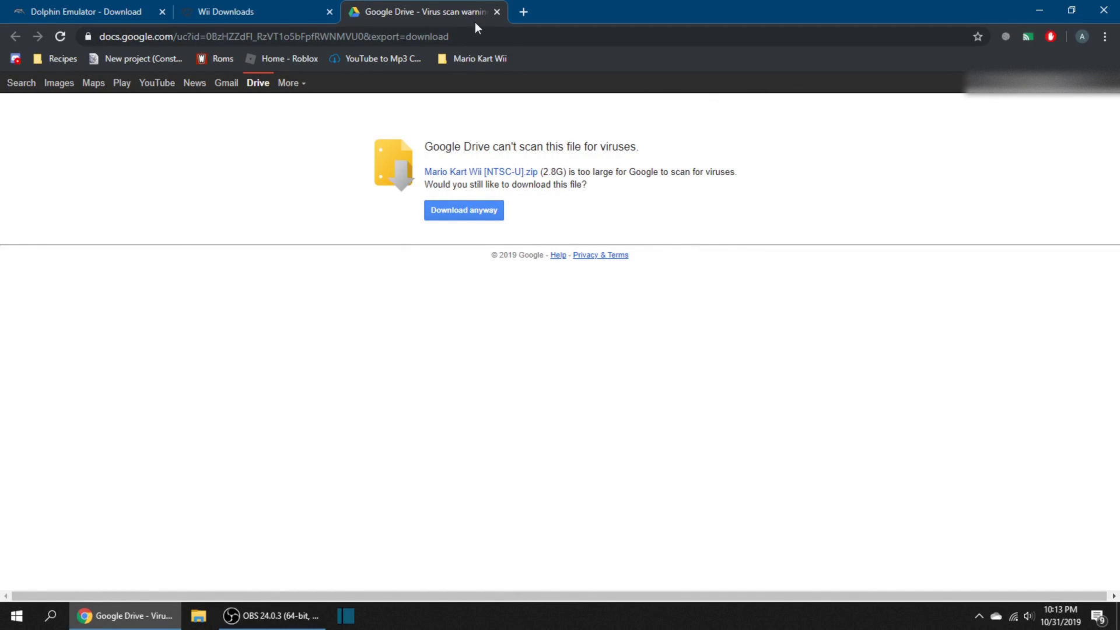
left_click(222, 11)
scroll(363, 305, "down", 5)
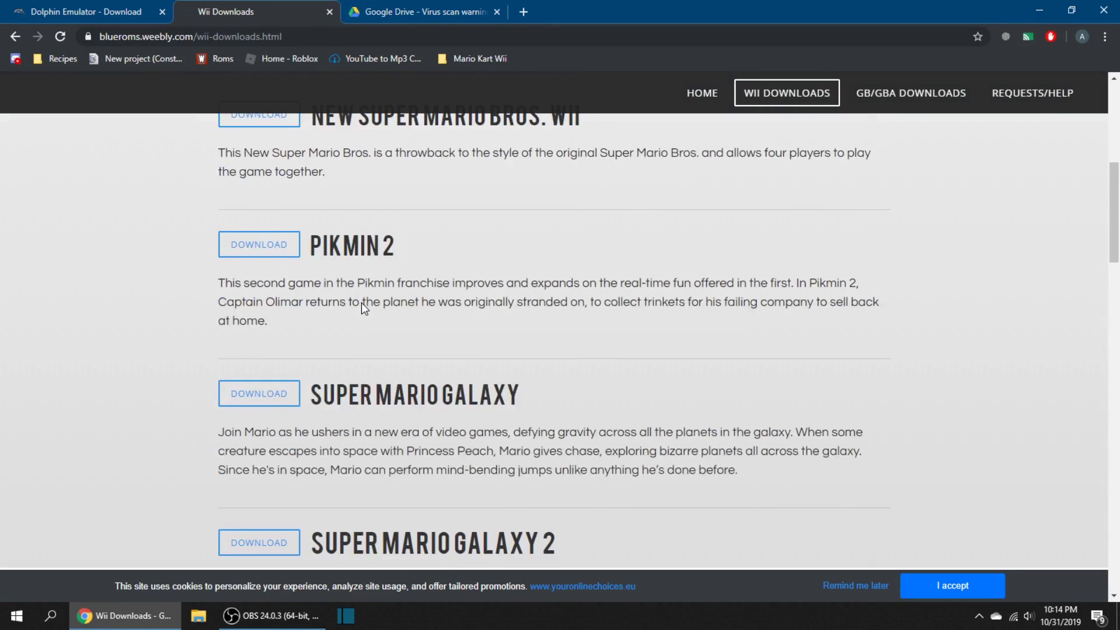
Step: Download Mario Kart Wii [NTSC-U].zip from Google Drive despite the virus scan warning
left_click(447, 7)
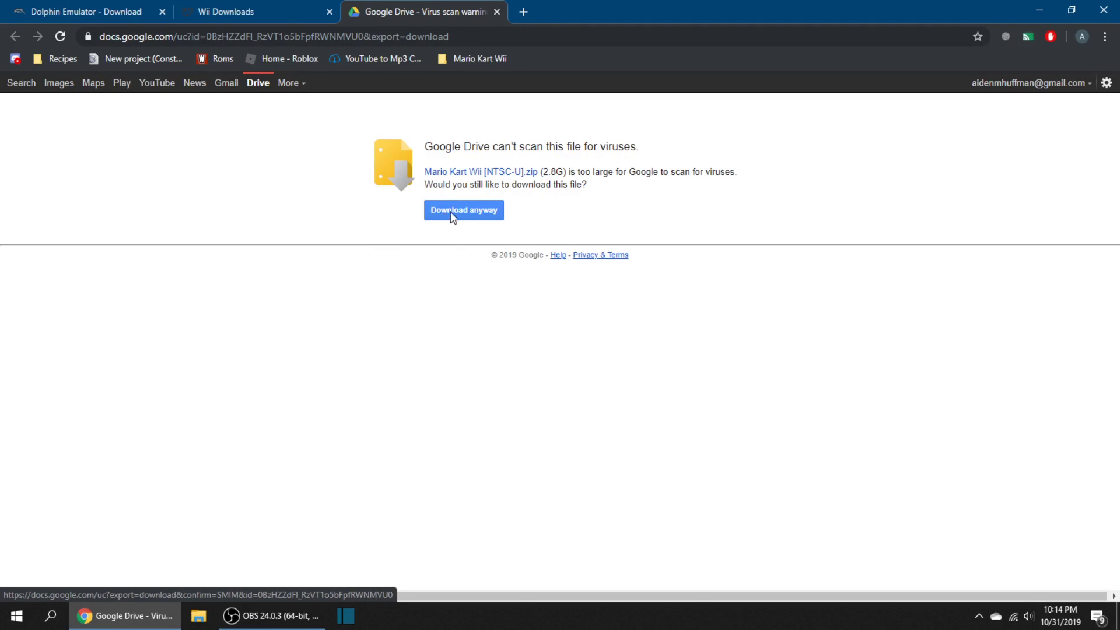
left_click(208, 13)
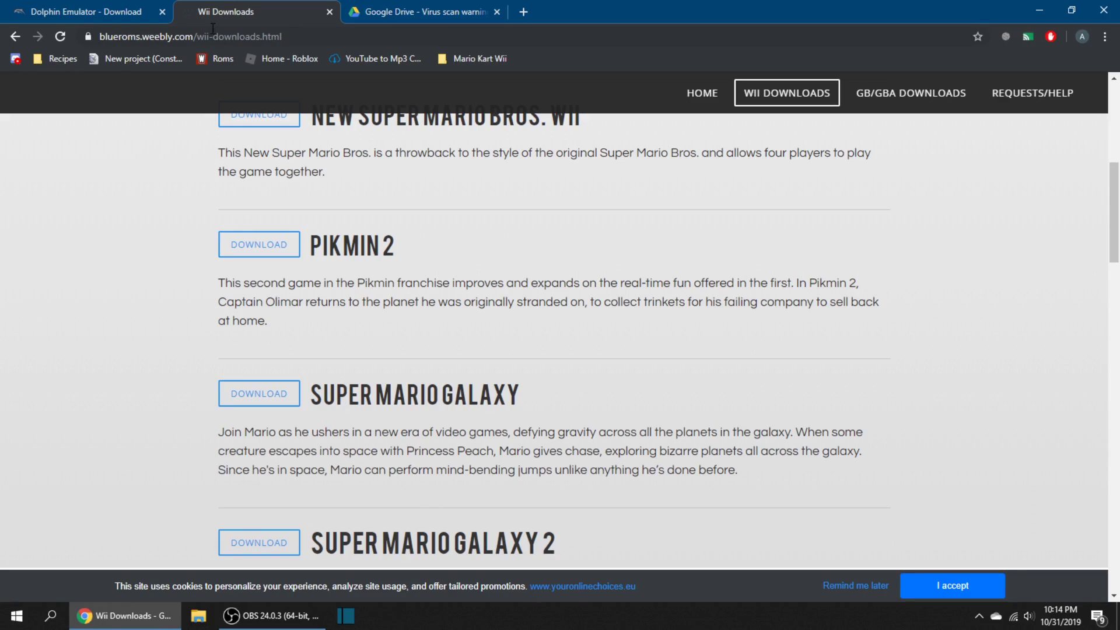
scroll(305, 212, "up", 5)
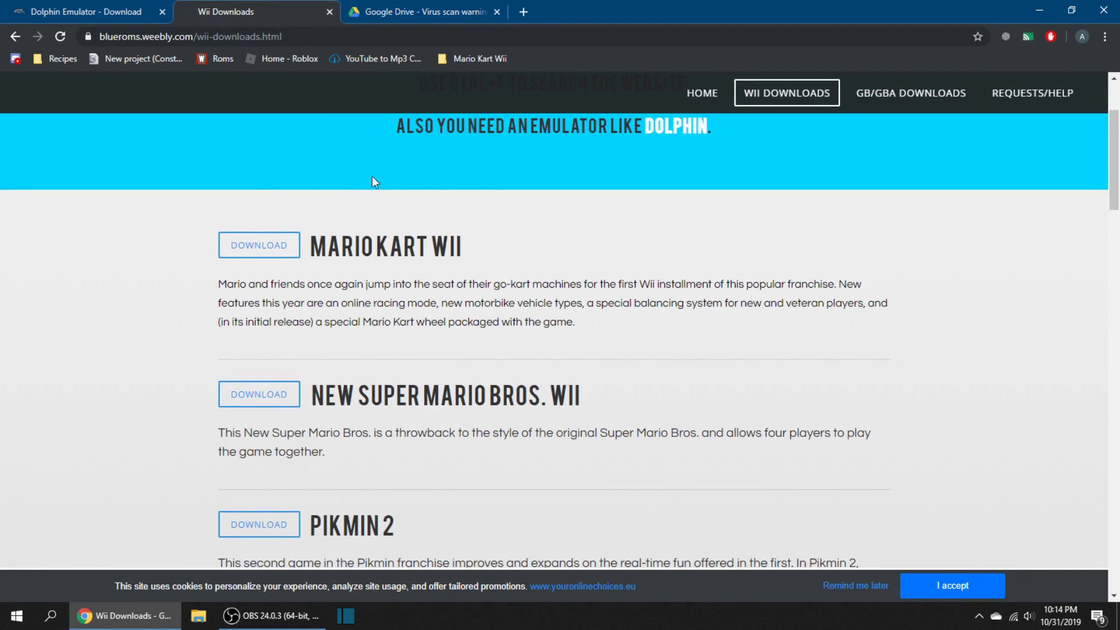
left_click(386, 7)
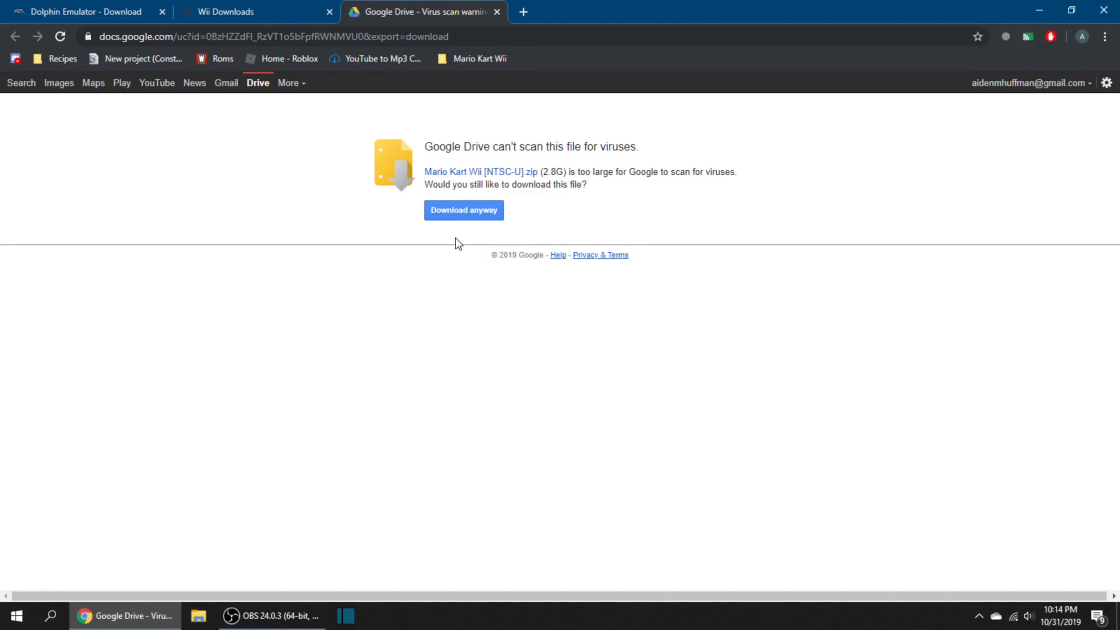
left_click(454, 214)
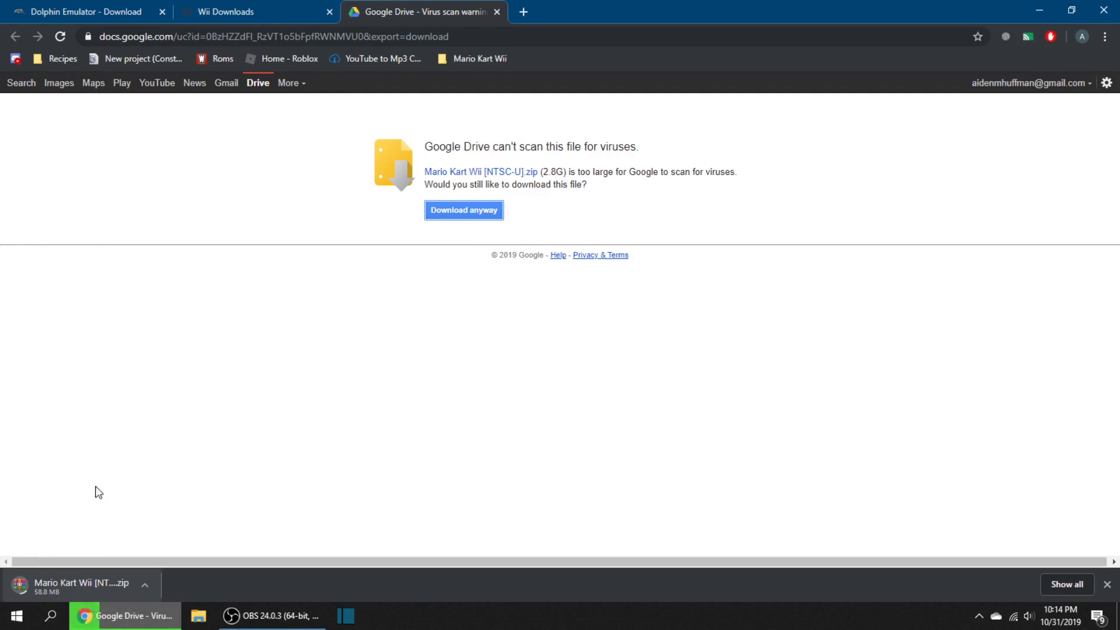
left_click_drag(542, 171, 559, 168)
left_click(562, 169)
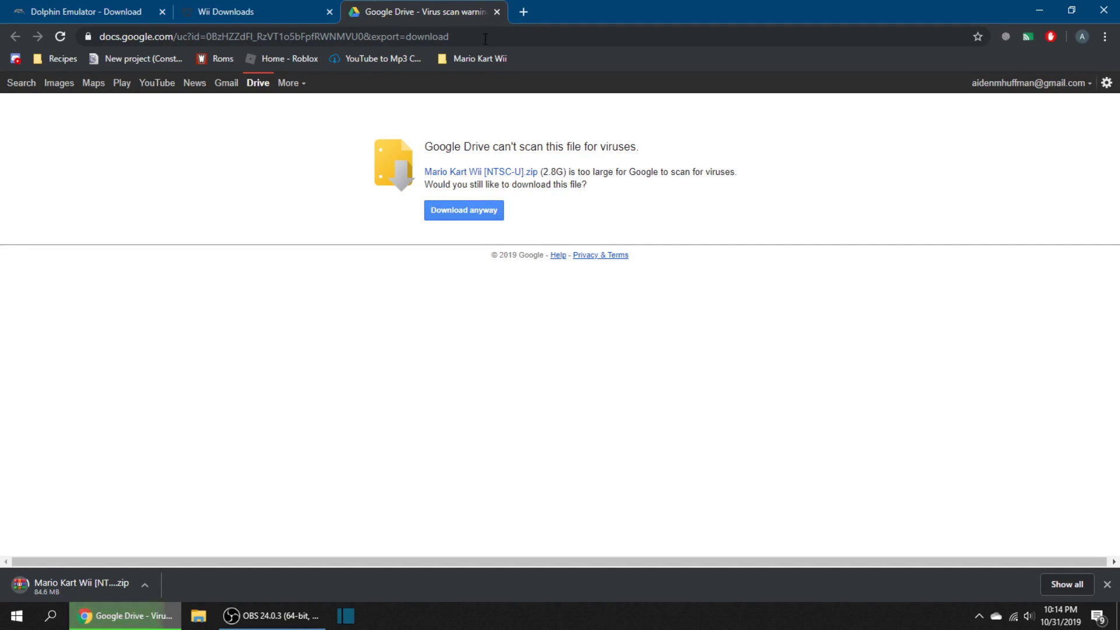
Step: Close the Google Drive, Wii Downloads and Dolphin download tabs, leaving only a blank new tab open
left_click(497, 12)
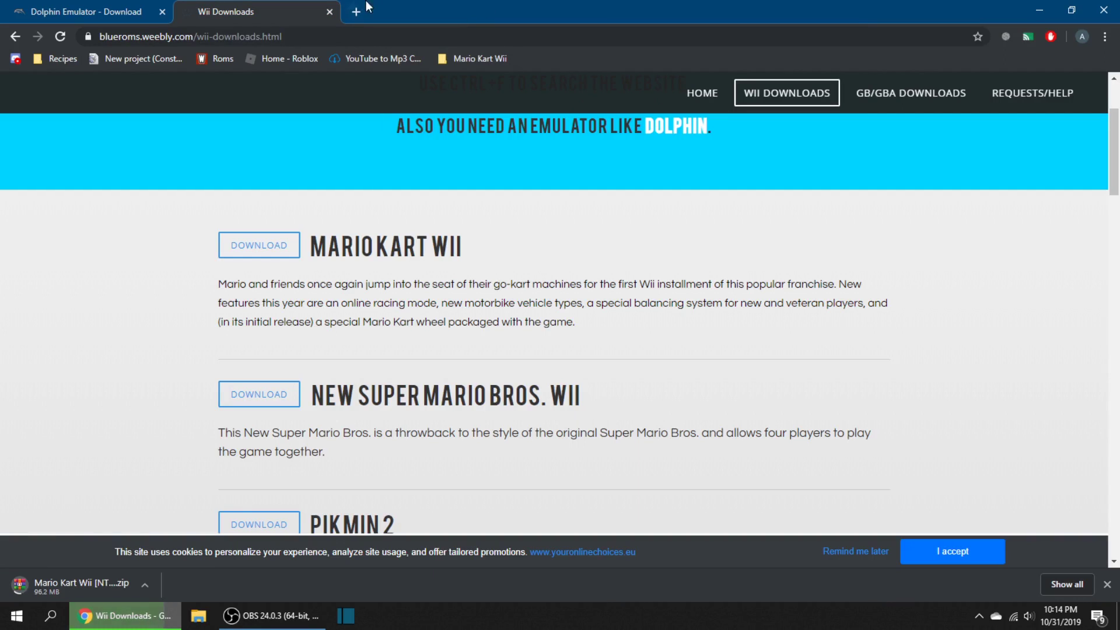
left_click(334, 12)
left_click(178, 11)
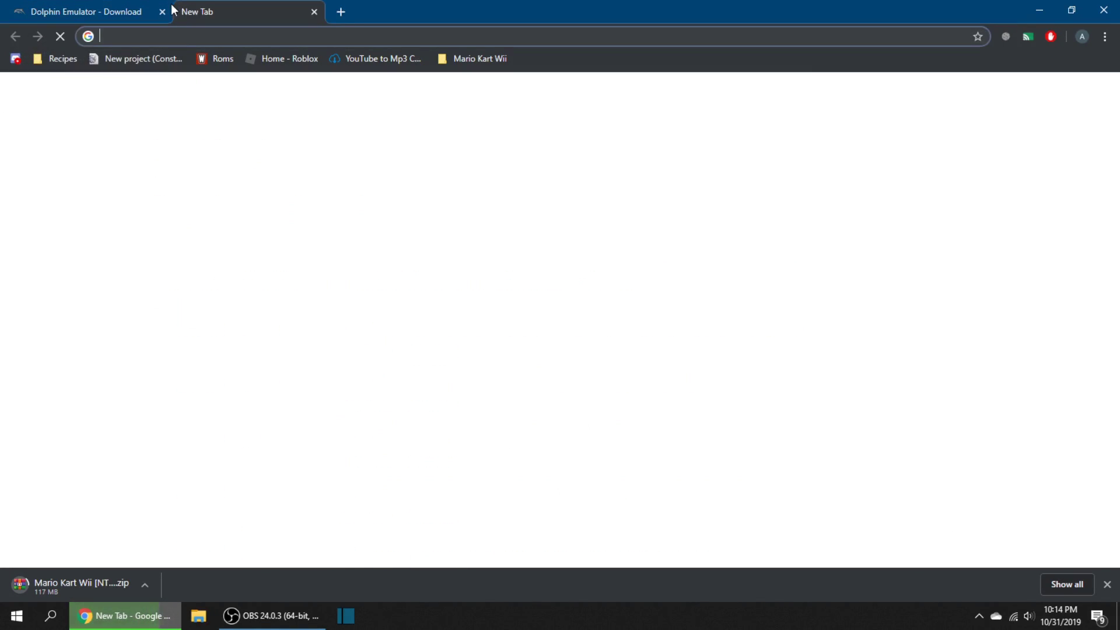
left_click(162, 12)
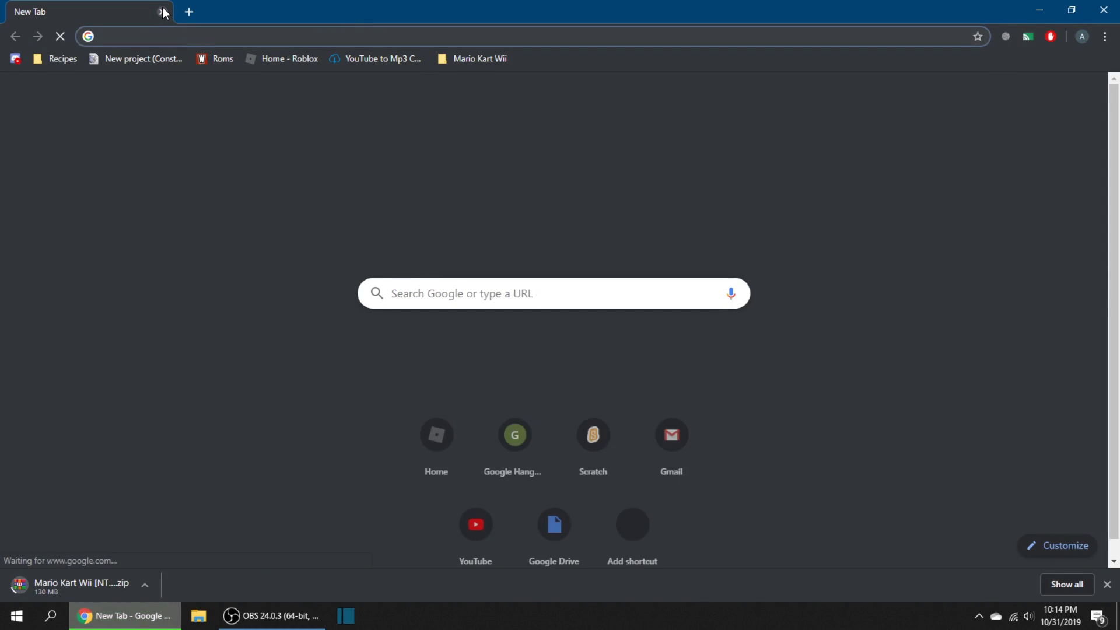
key("ctrl+j")
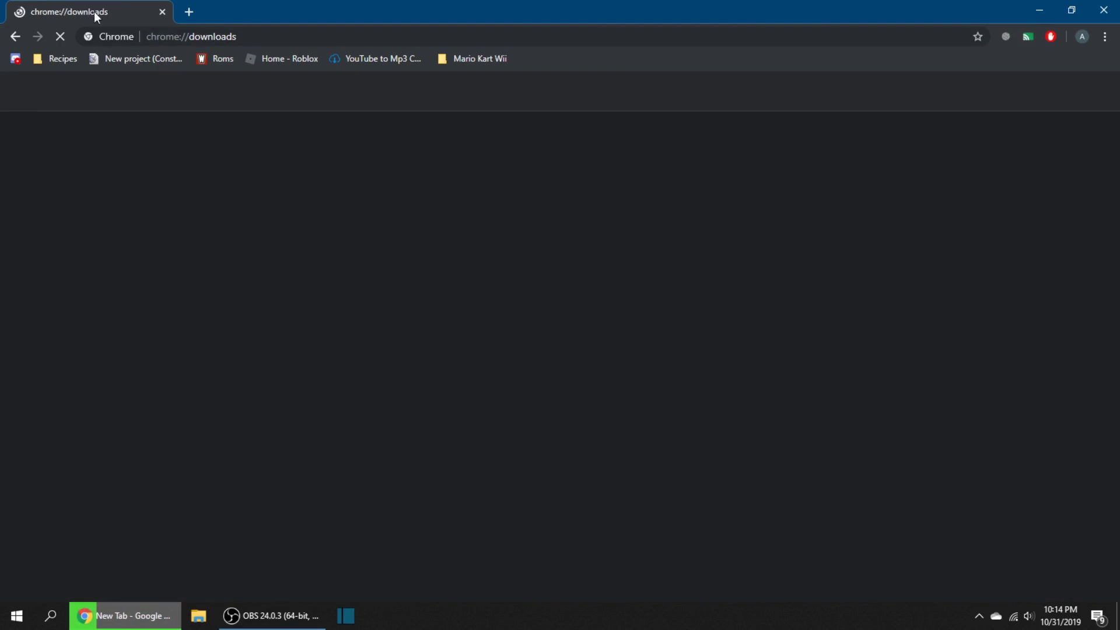
left_click(192, 10)
left_click(164, 12)
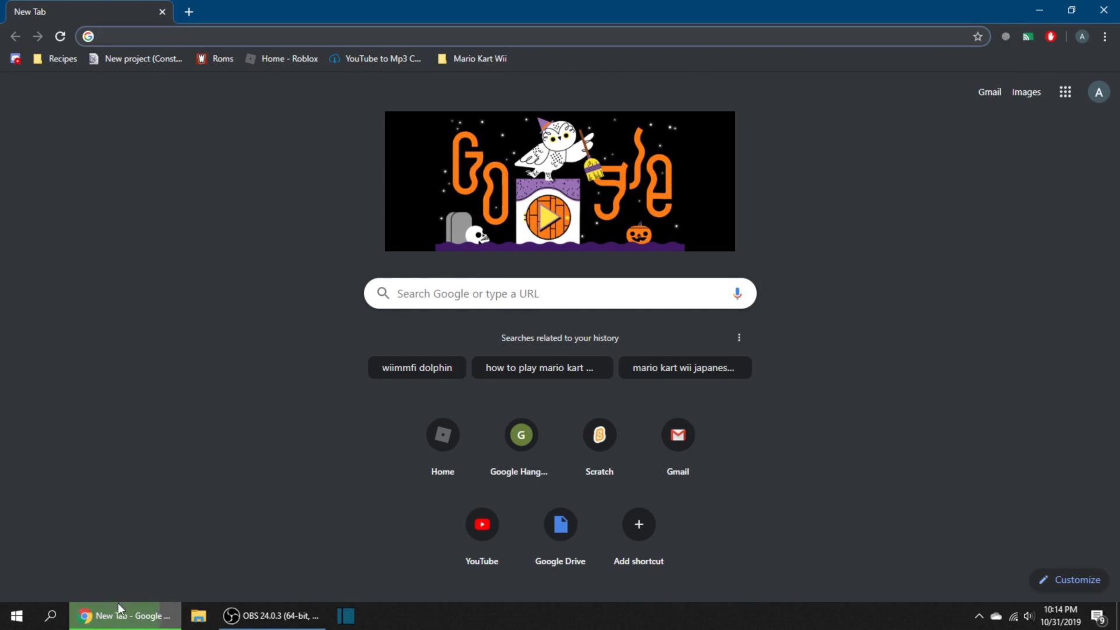
Step: Switch to File Explorer and look for the extracted Dolphin build in Program Files, its Dolphin-x64 folder, and Program Files (x86) on drive C
mouse_move(126, 615)
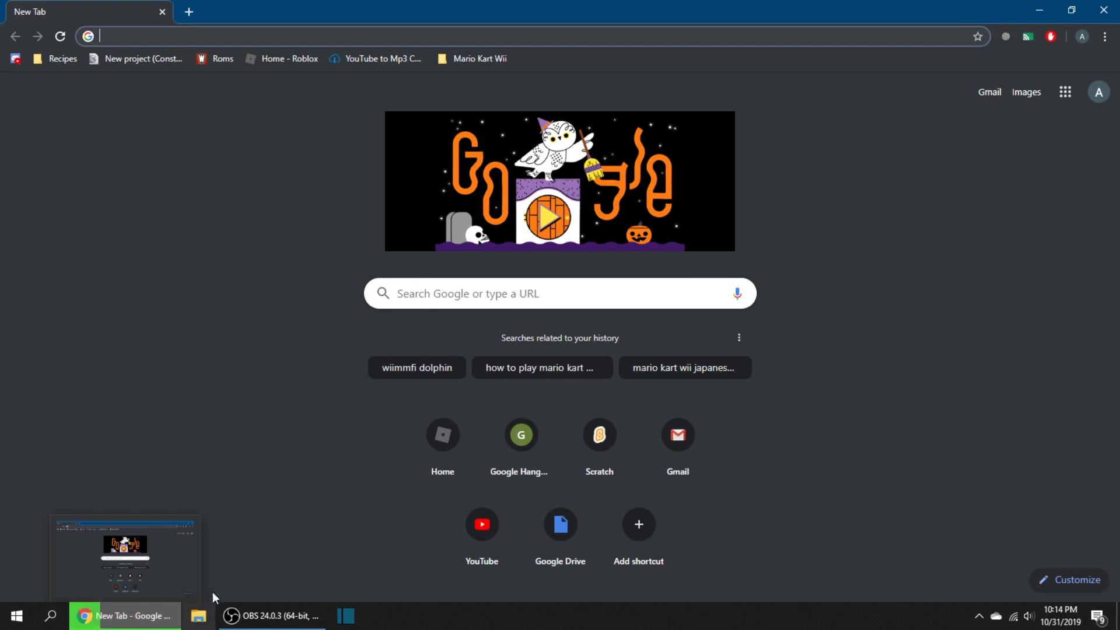
left_click(207, 615)
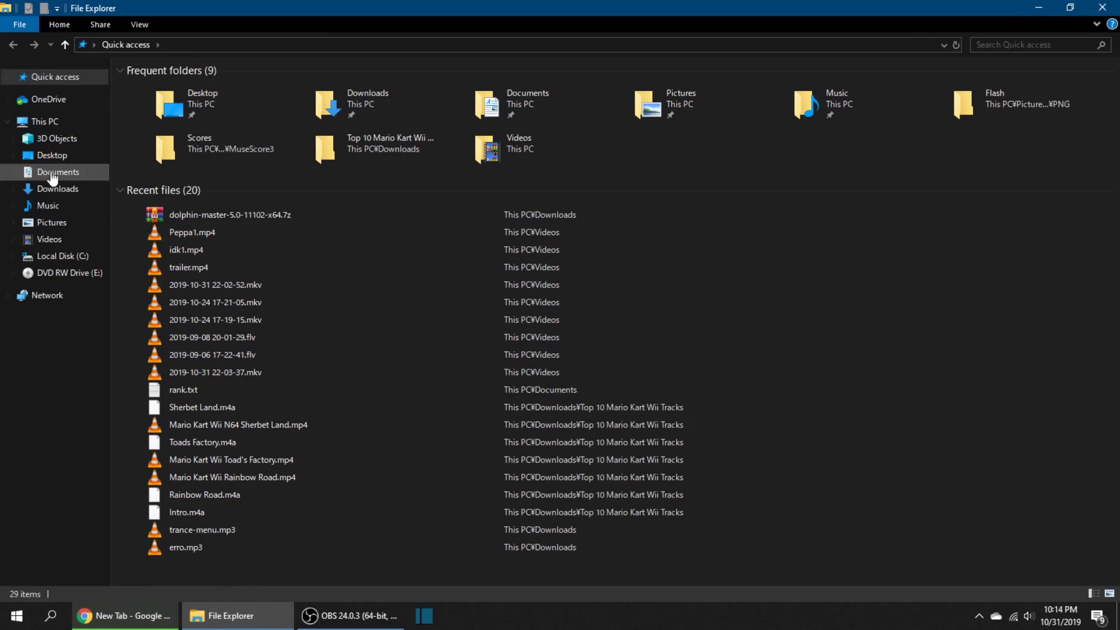
left_click(52, 257)
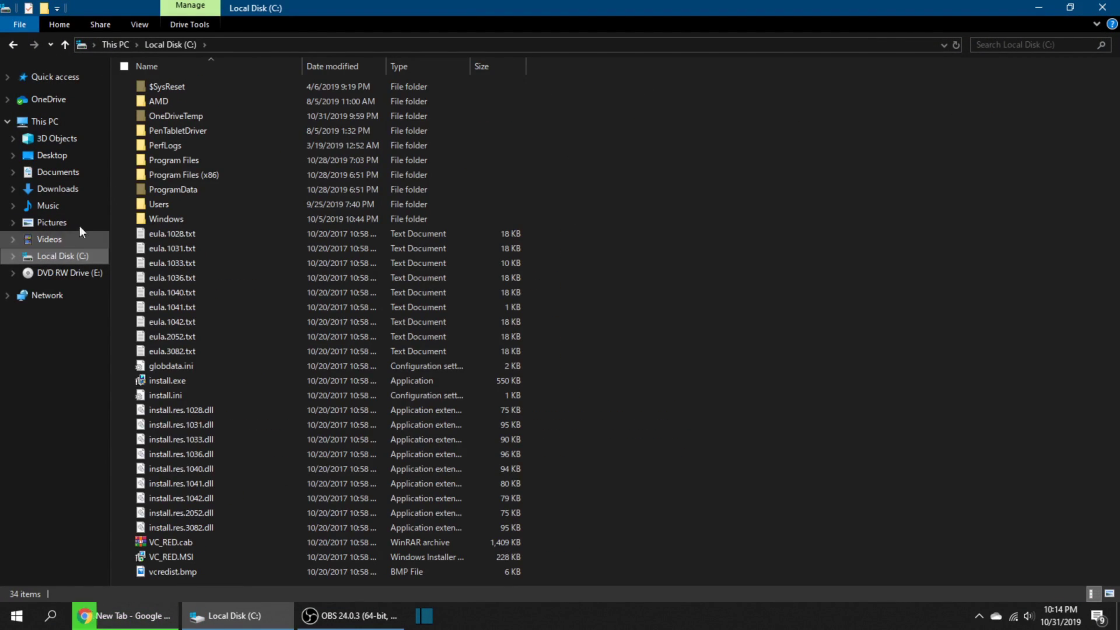
double_click(230, 161)
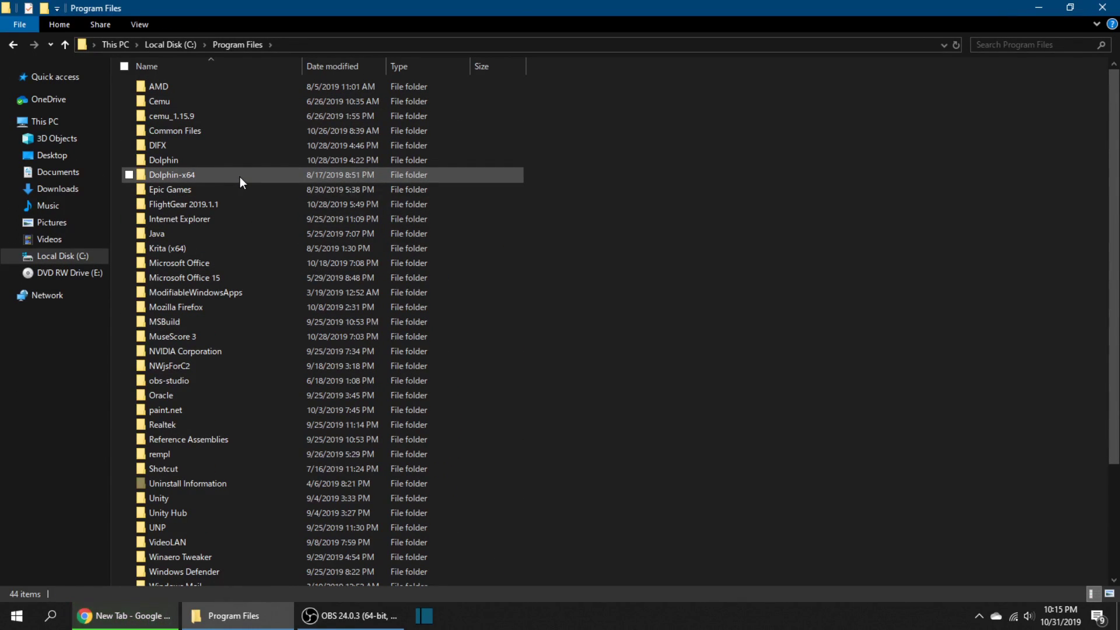
scroll(263, 373, "down", 3)
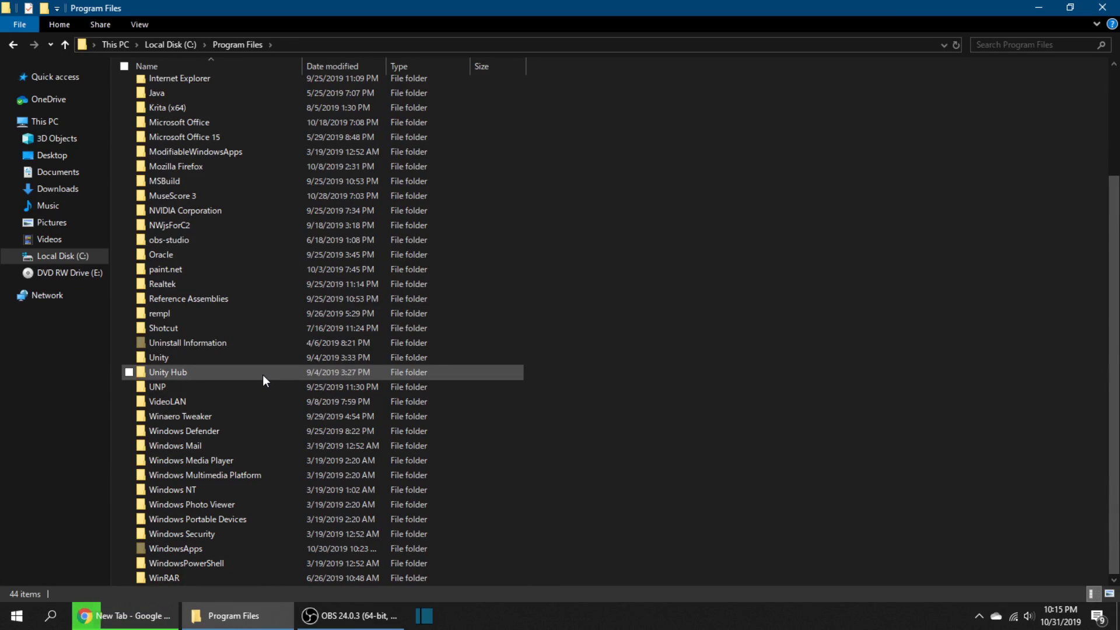
scroll(262, 375, "up", 3)
left_click(209, 177)
double_click(208, 177)
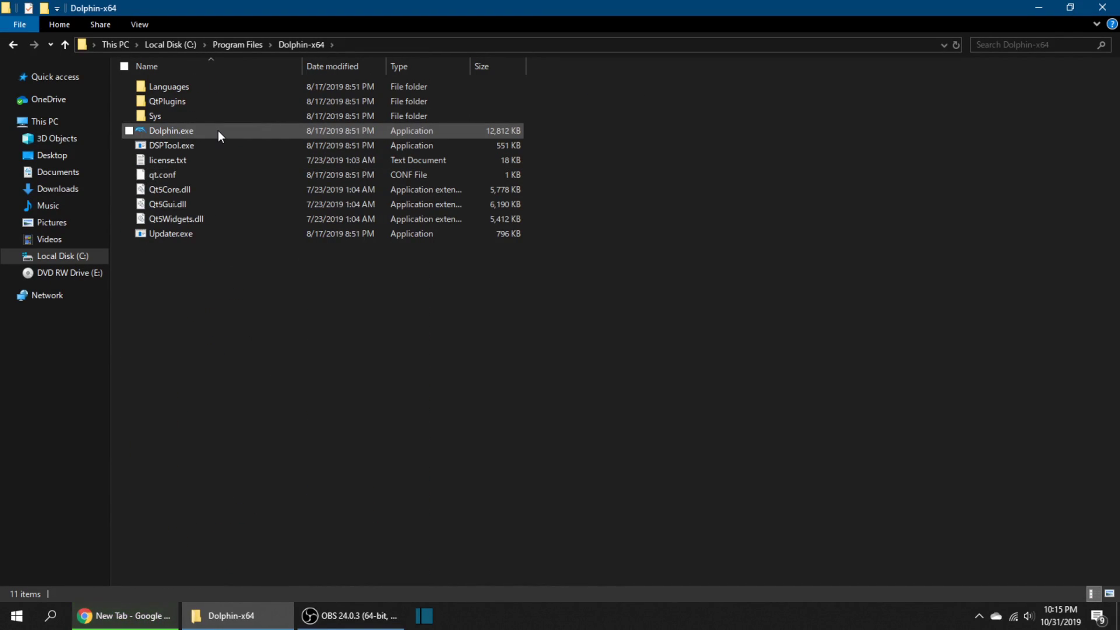
left_click(213, 46)
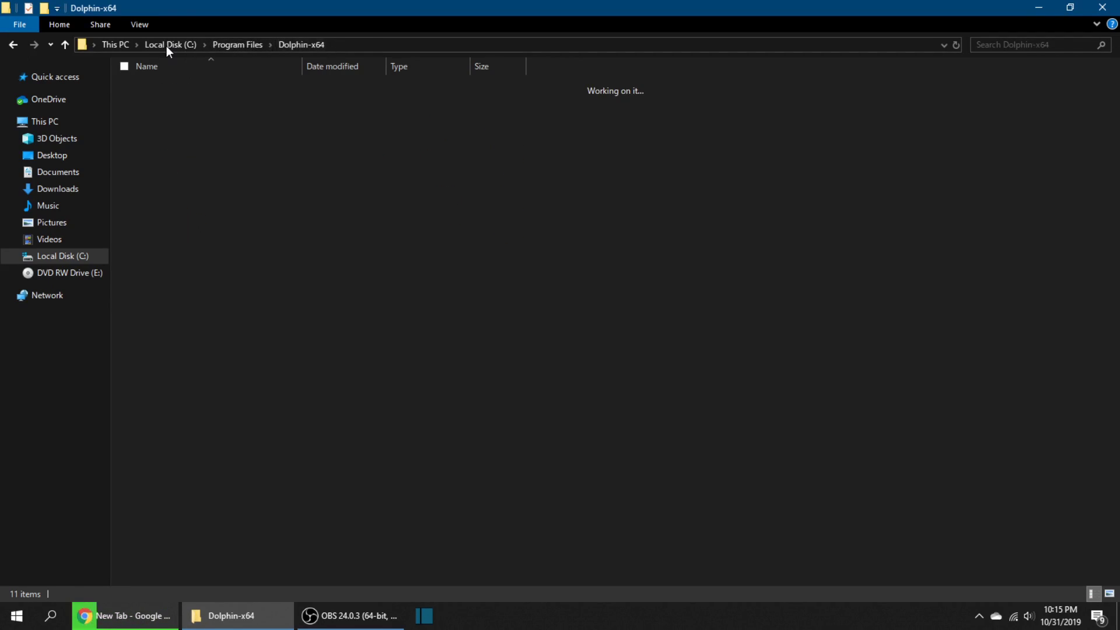
left_click(166, 45)
left_click(195, 175)
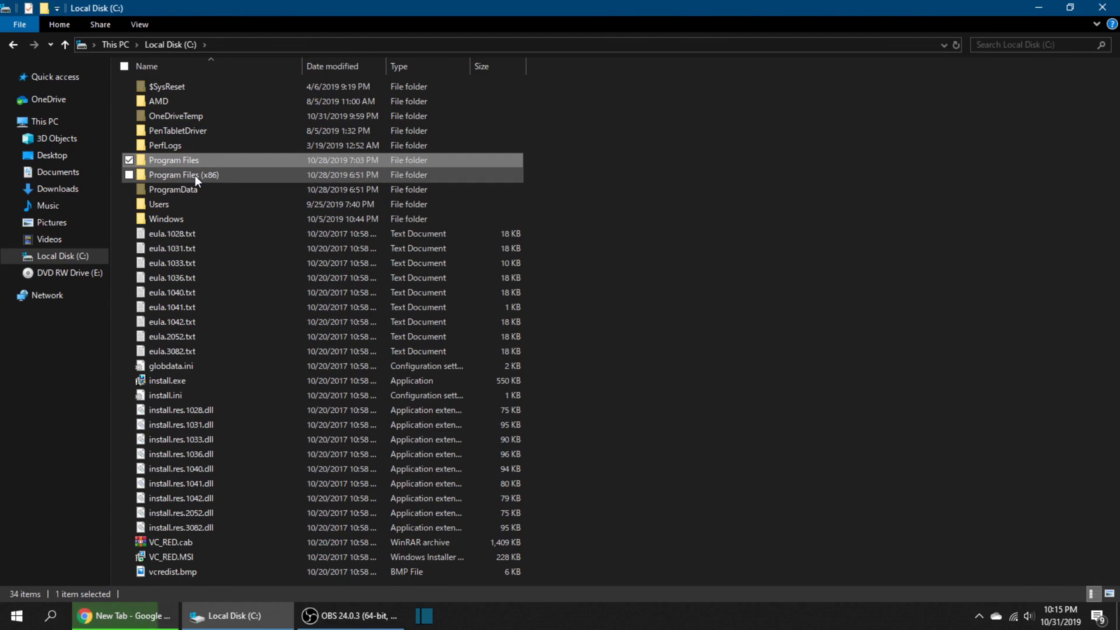
double_click(195, 175)
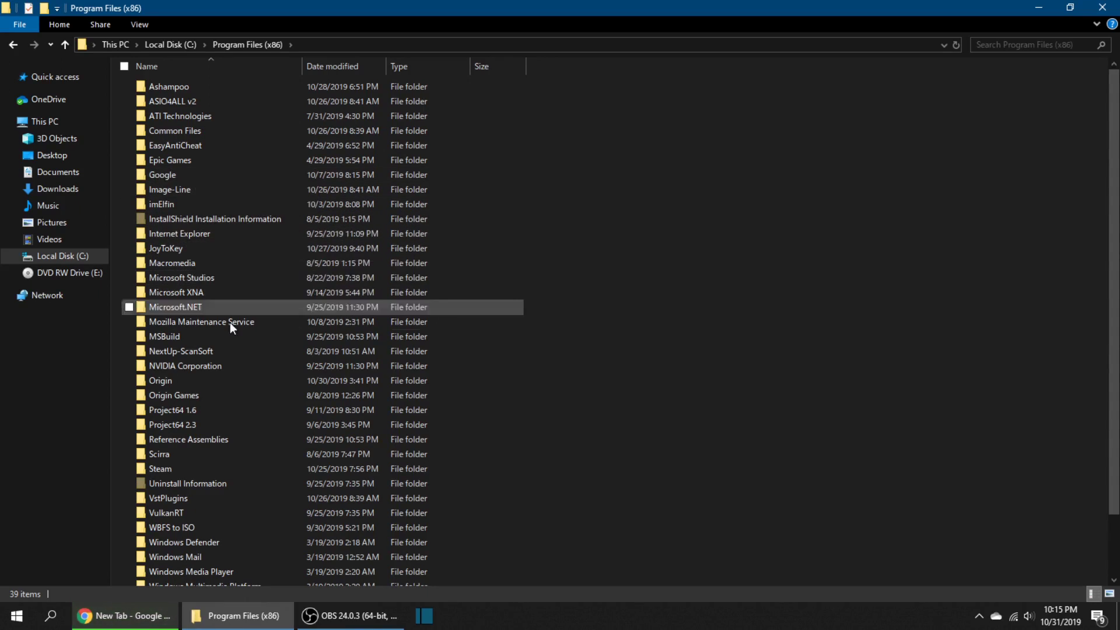
scroll(236, 362, "down", 2)
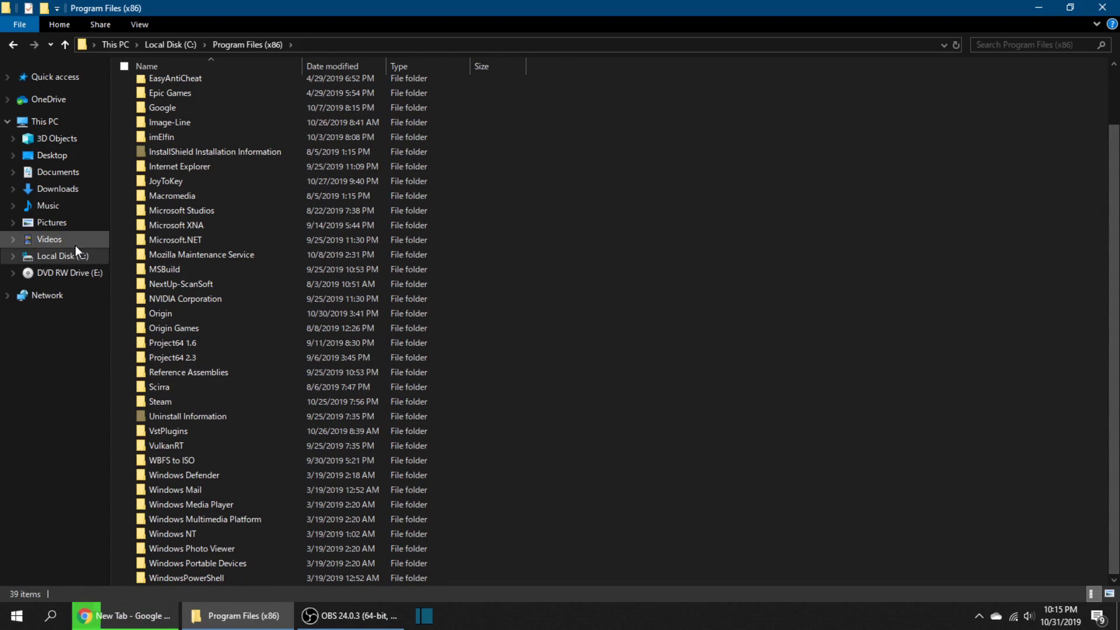
Step: Open the Dolphin-x64 folder inside dolphin-master-5.0-11102-x64 in Documents
left_click(65, 174)
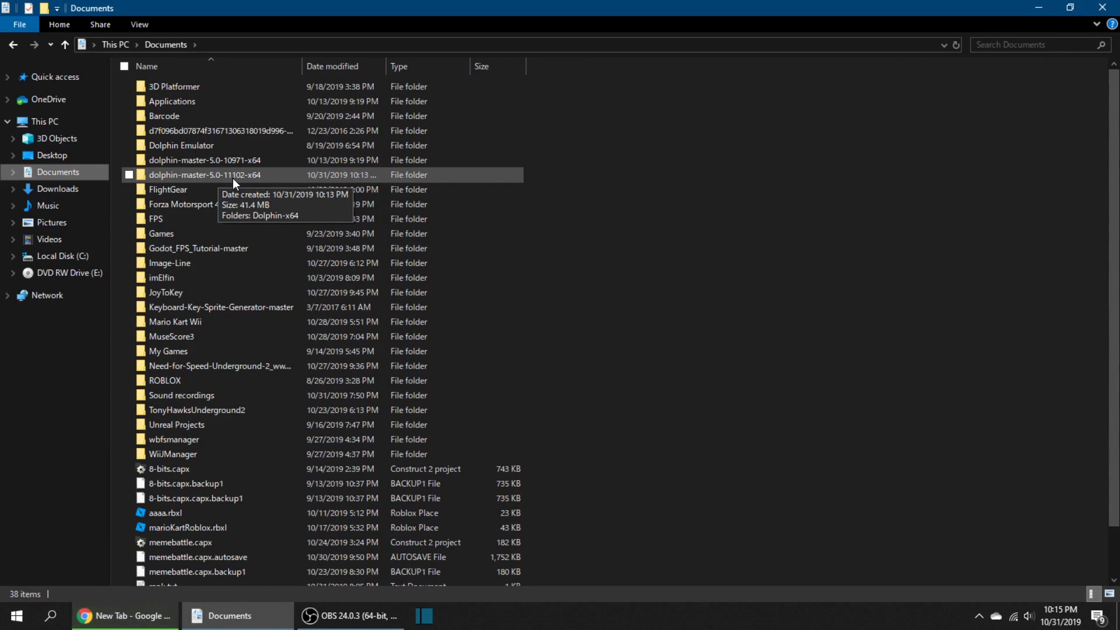
double_click(248, 180)
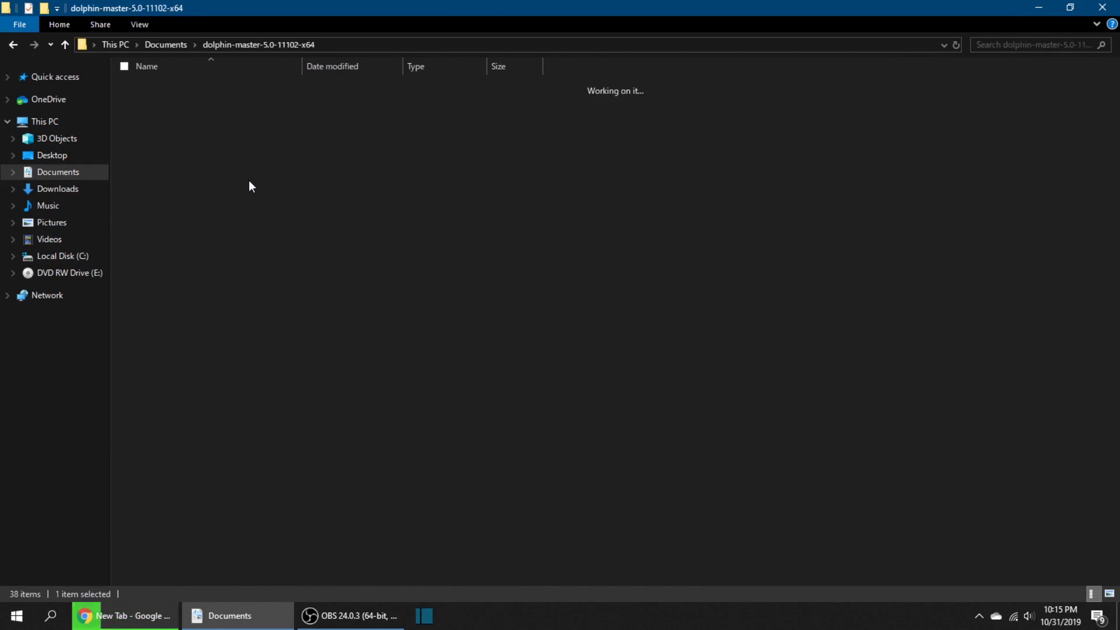
double_click(209, 83)
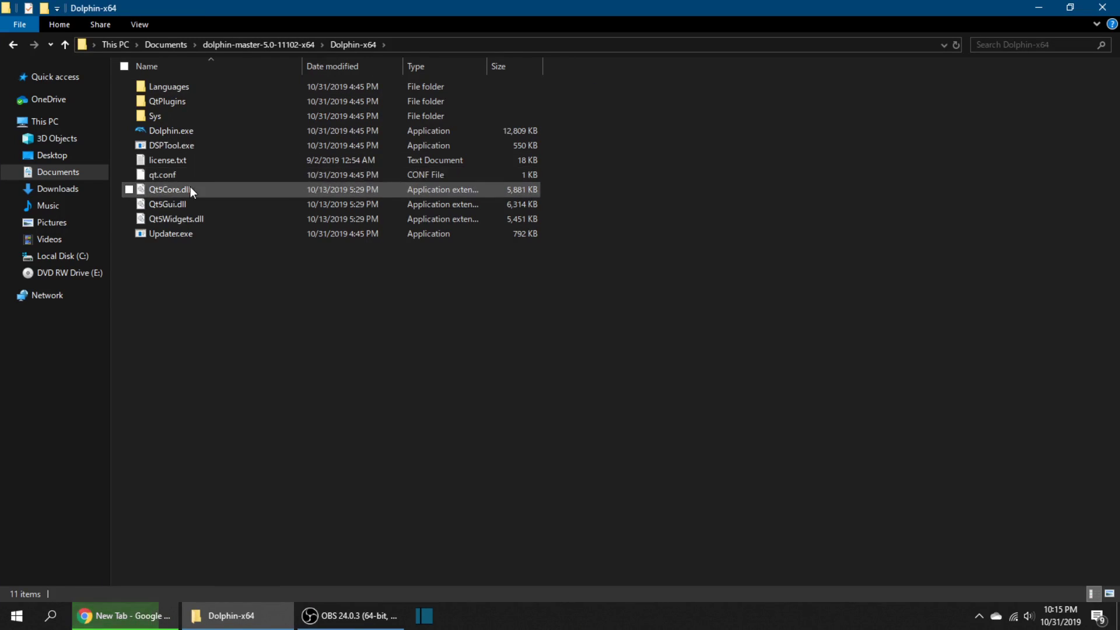
Step: Create a desktop shortcut to Dolphin.exe and show the desktop
left_click(220, 128)
right_click(220, 126)
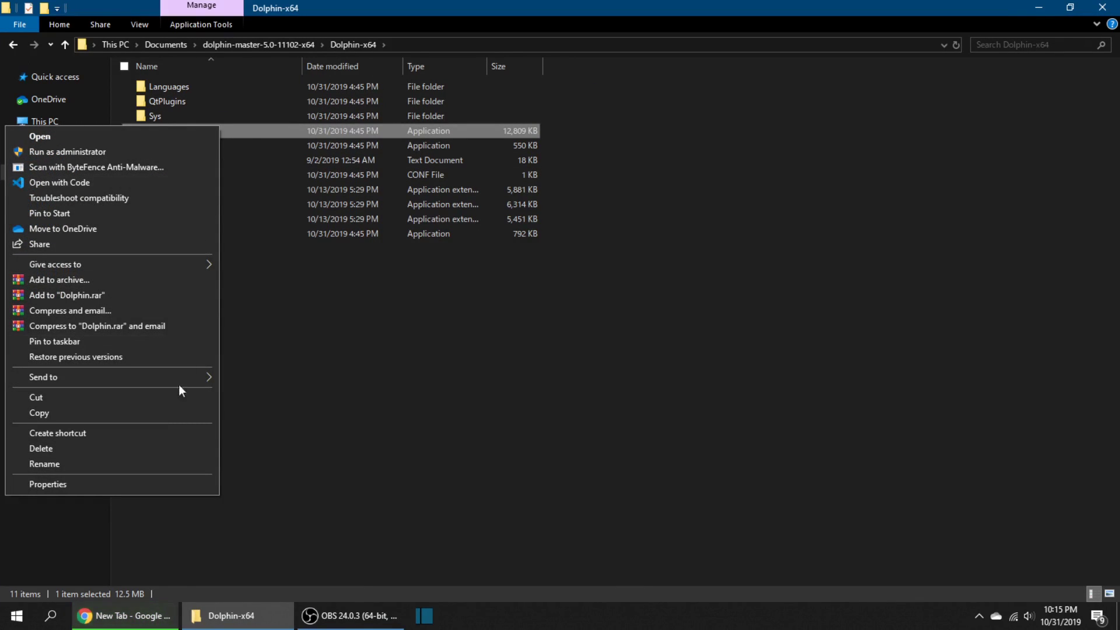
mouse_move(155, 378)
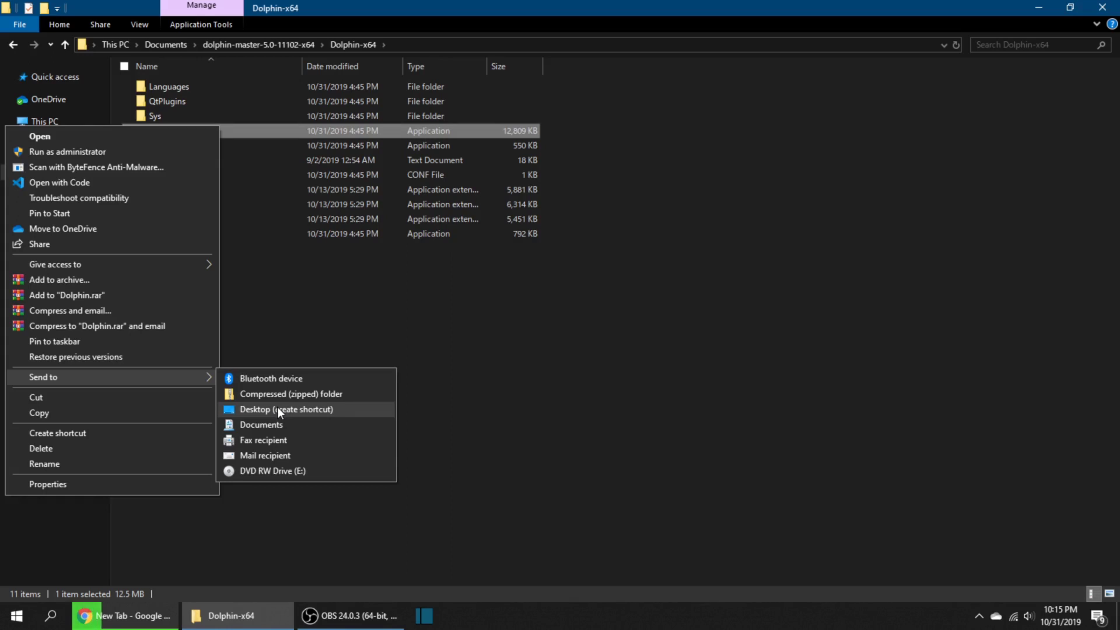
left_click(292, 410)
key("super+d")
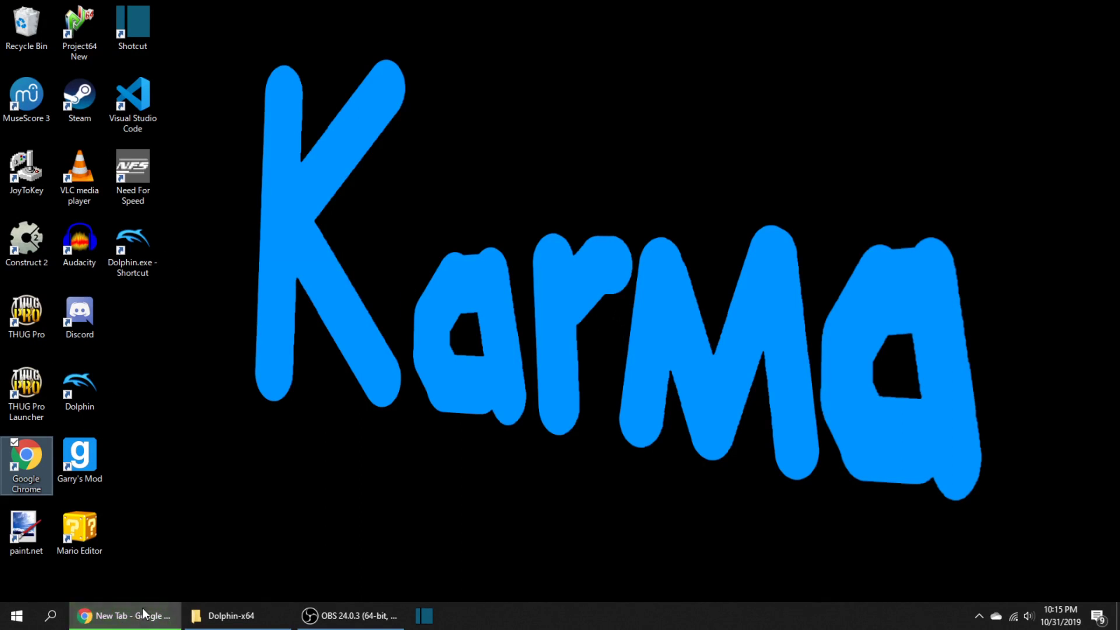
mouse_move(143, 604)
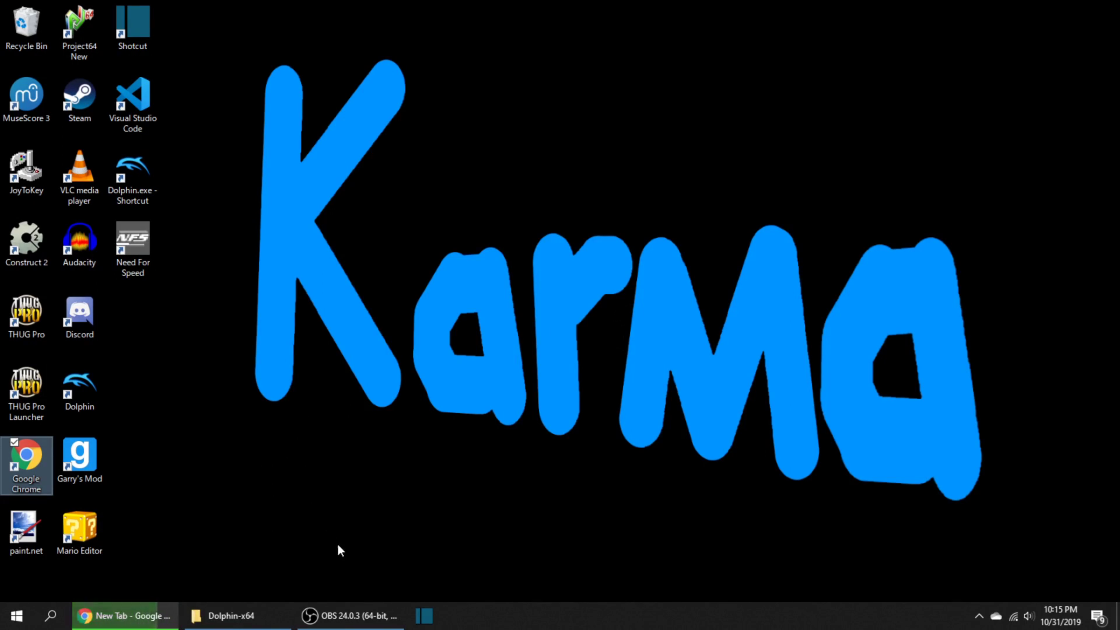
left_click(363, 619)
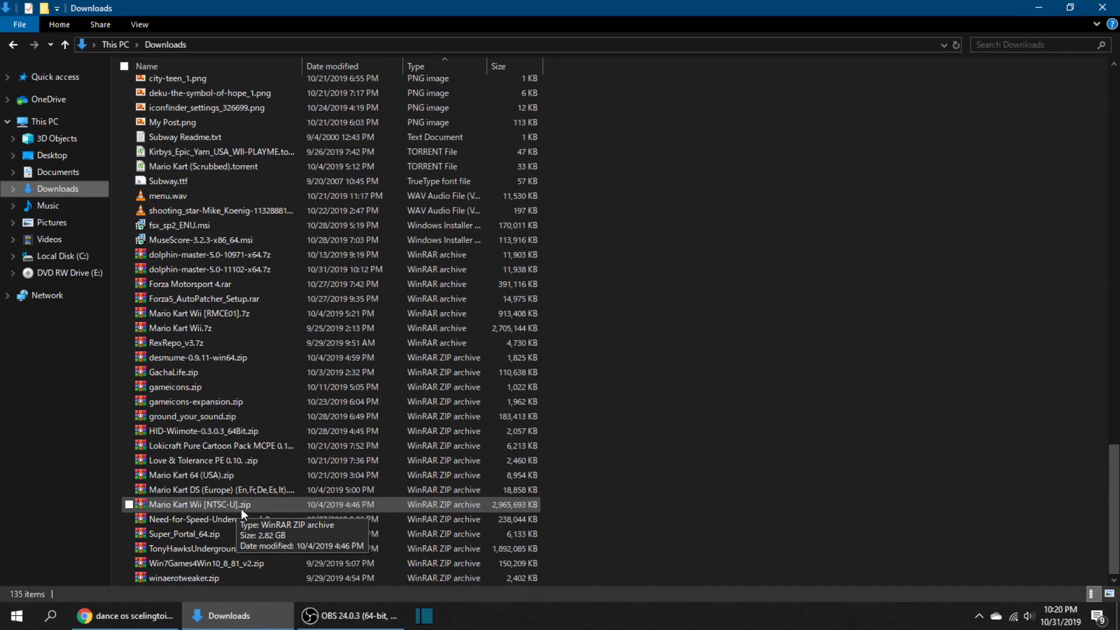
Step: Open the Mario Kart Wii [NTSC-U].zip archive from Downloads, dismiss the WinRAR notice and bring up its extraction options
double_click(229, 505)
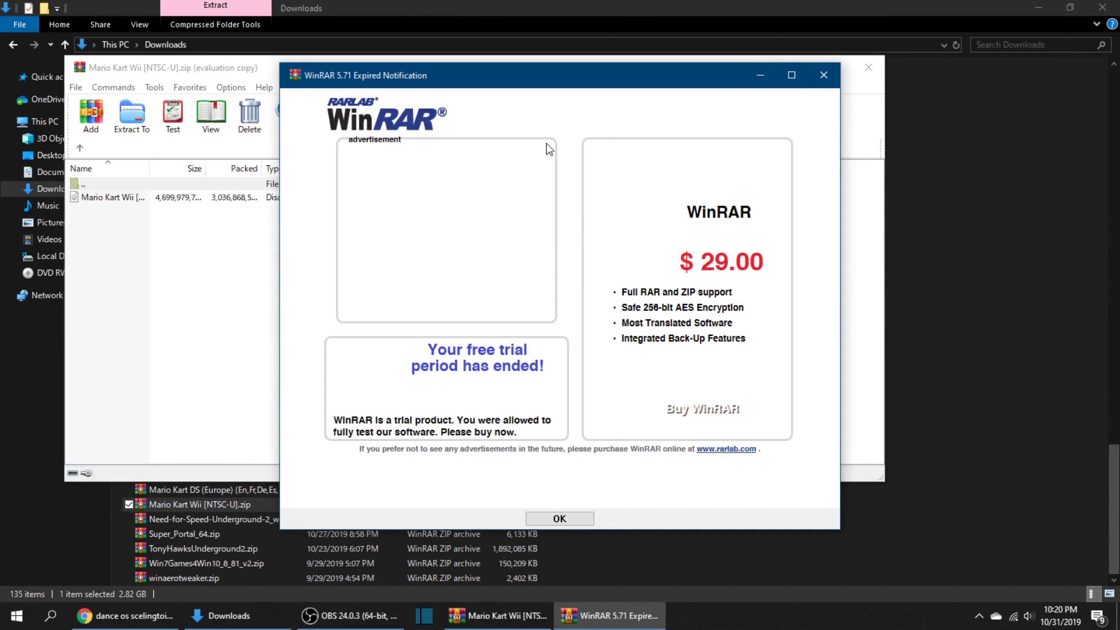
left_click(824, 73)
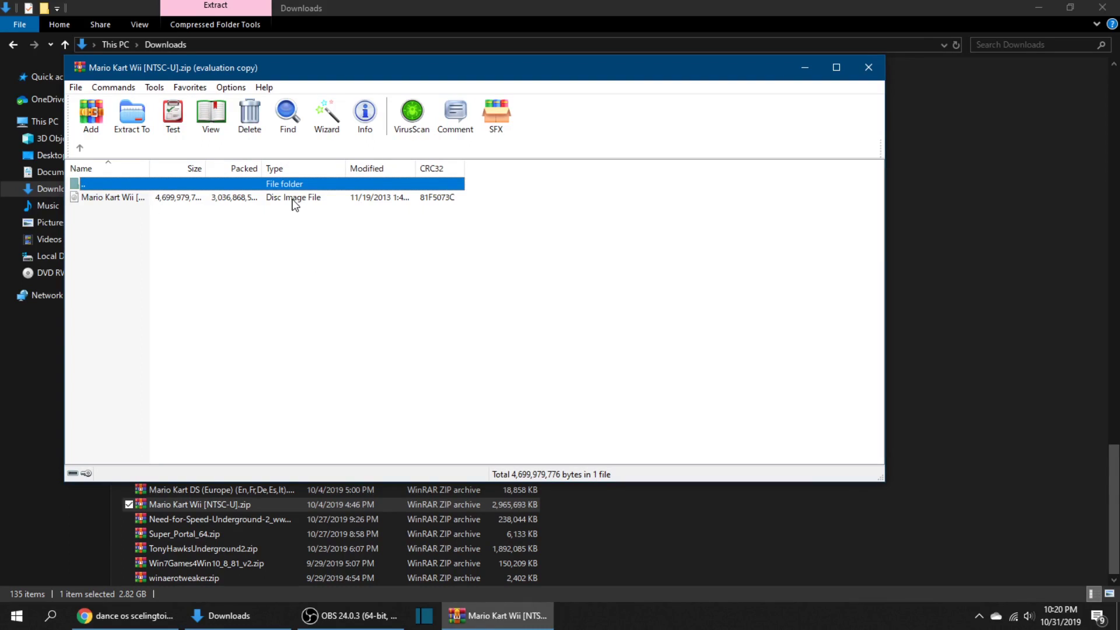
left_click(131, 116)
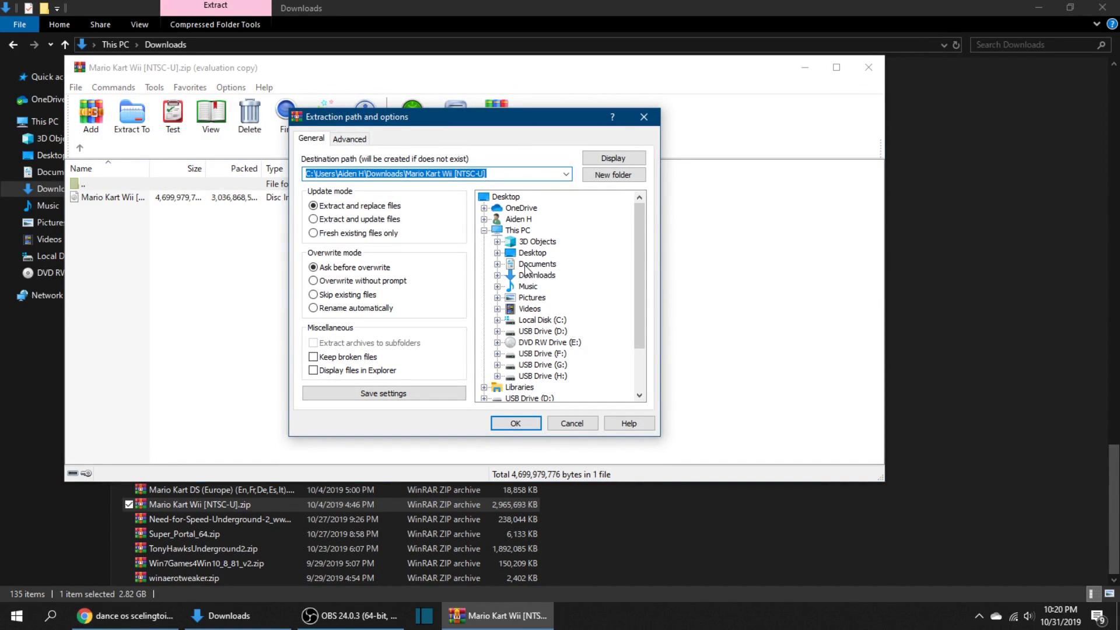
left_click(525, 268)
left_click(622, 172)
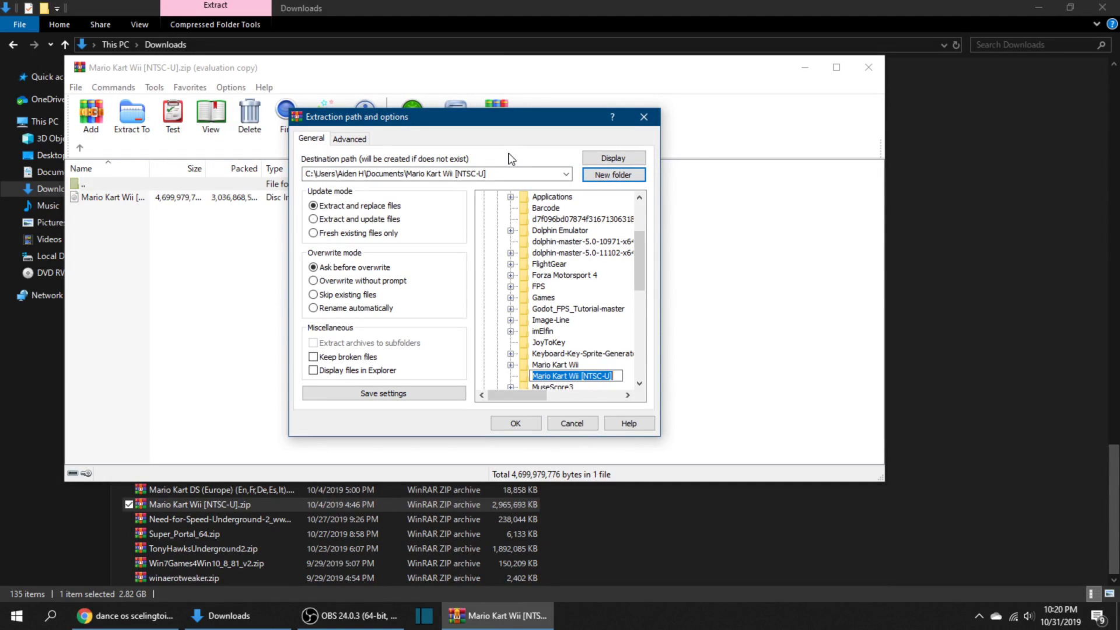
scroll(554, 230, "up", 3)
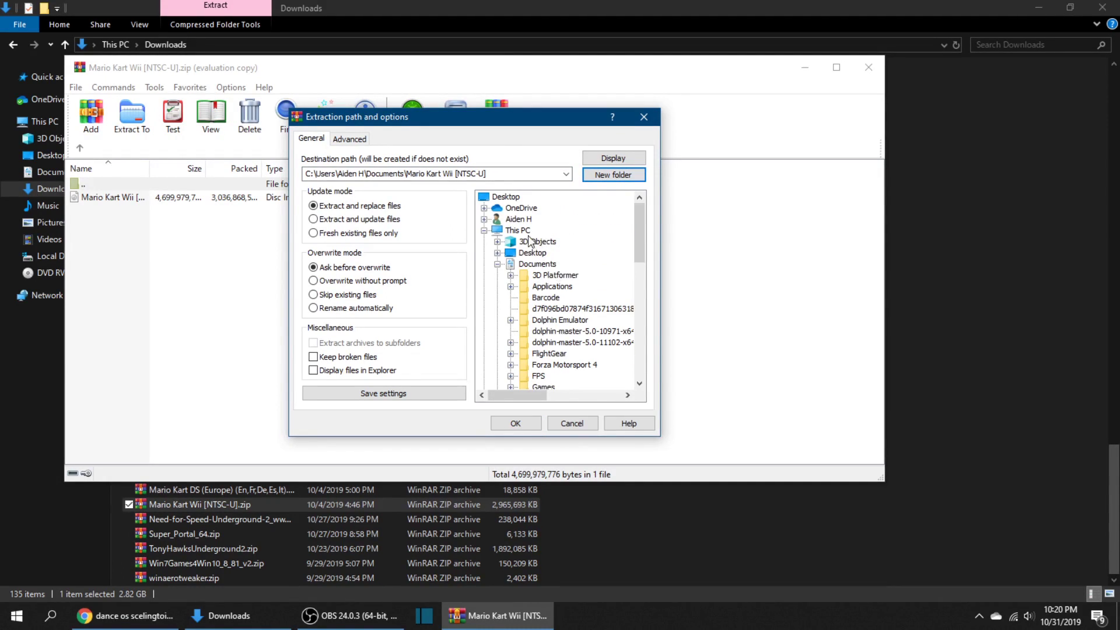
left_click(498, 264)
Step: Extract the Mario Kart Wii [NTSC-U].zip archive into the Roms folder in Downloads, running the extraction in the background
left_click(515, 276)
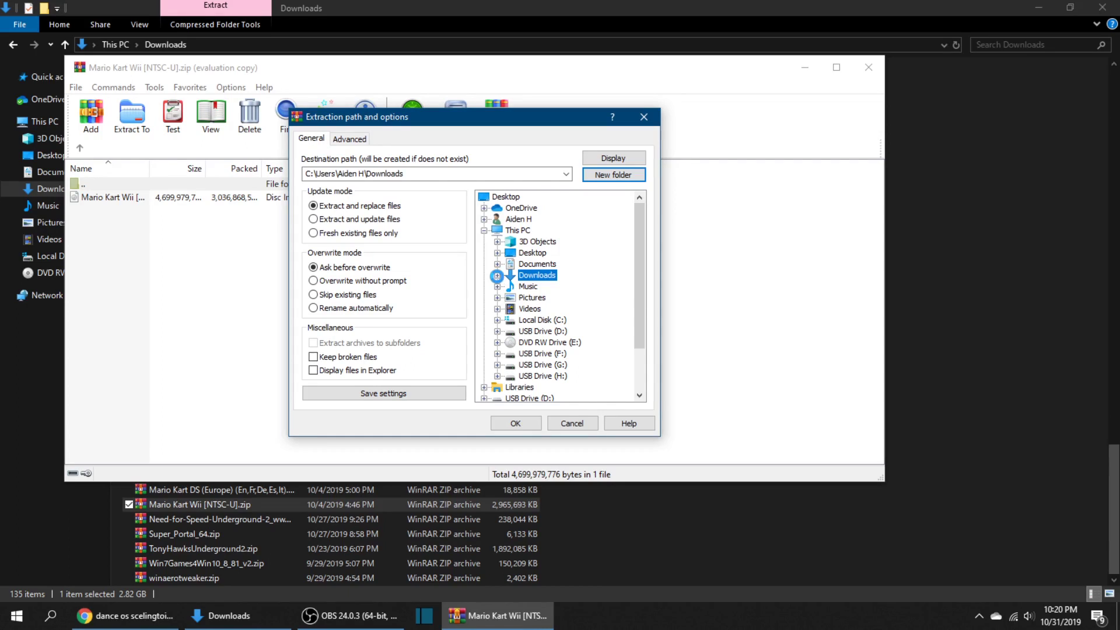
left_click(495, 275)
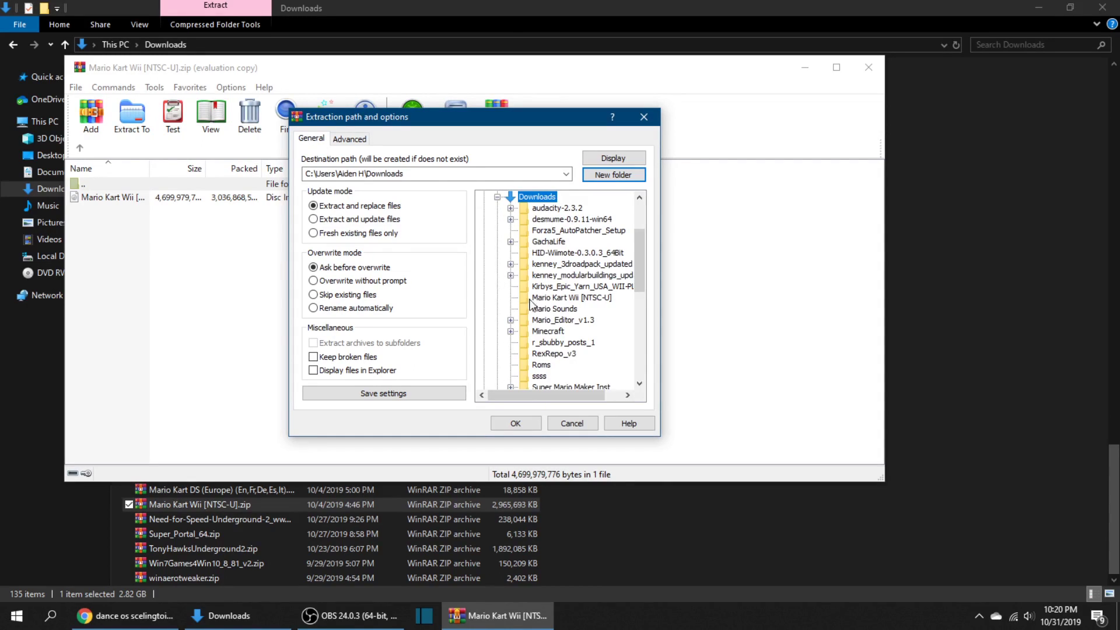
left_click(548, 367)
left_click(506, 424)
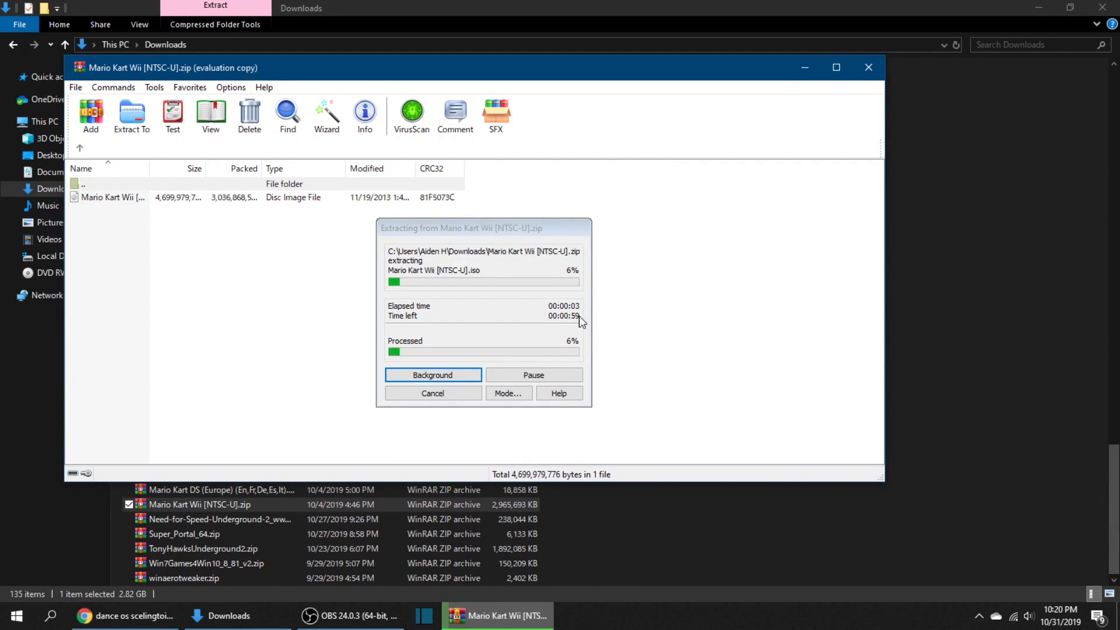
left_click(402, 375)
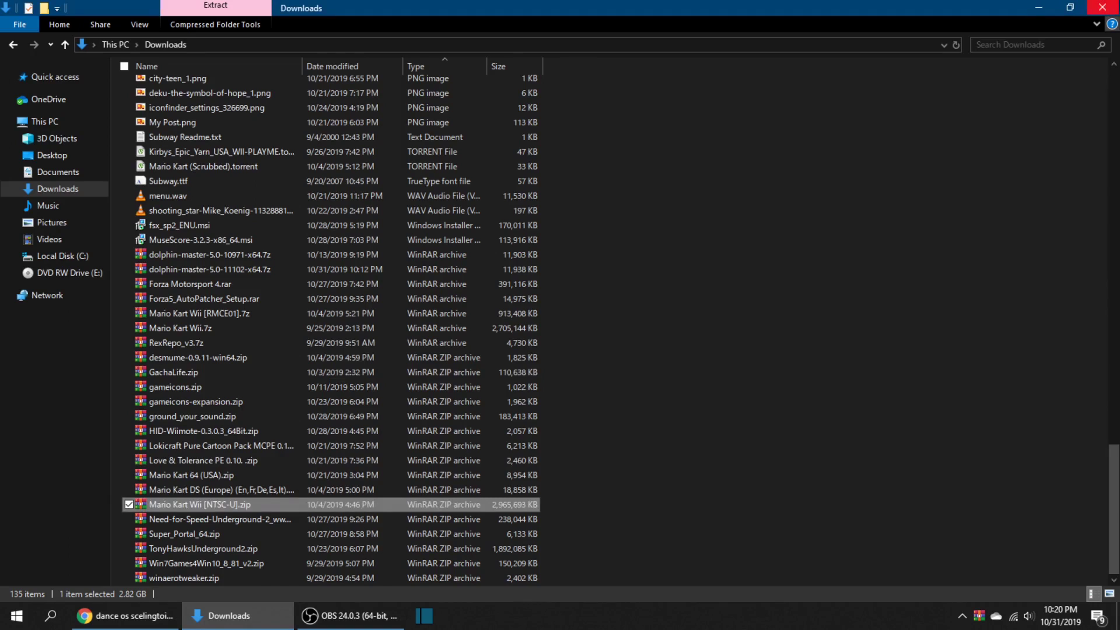
Step: Close File Explorer and the Scratch and Downloads tabs in Chrome, and return to the desktop
left_click(1102, 7)
left_click(125, 615)
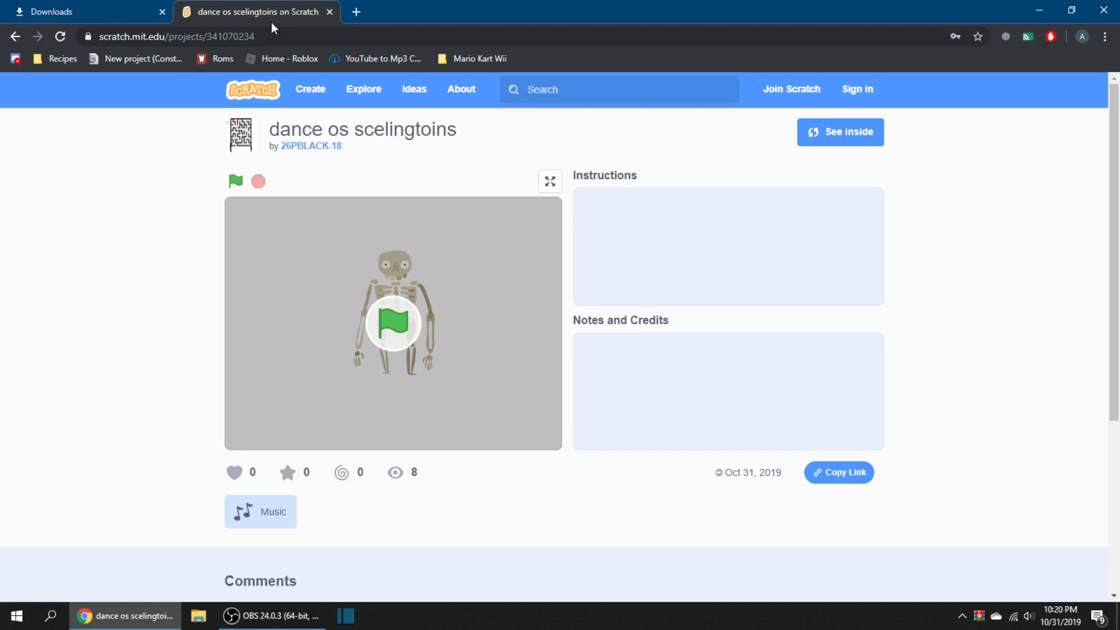
left_click(329, 12)
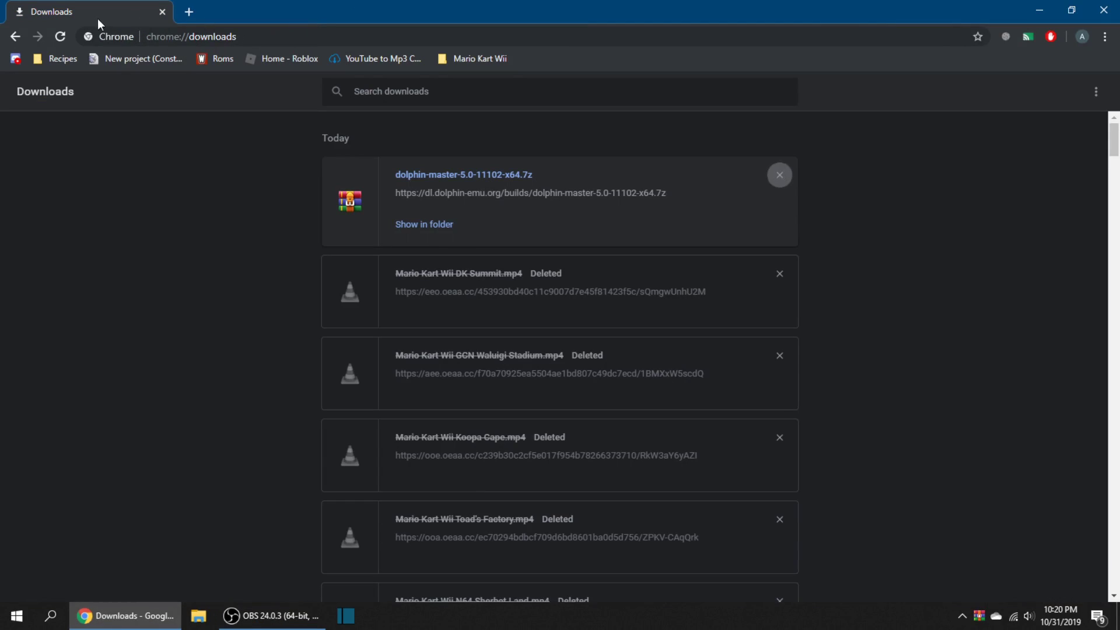
left_click(187, 12)
left_click(163, 12)
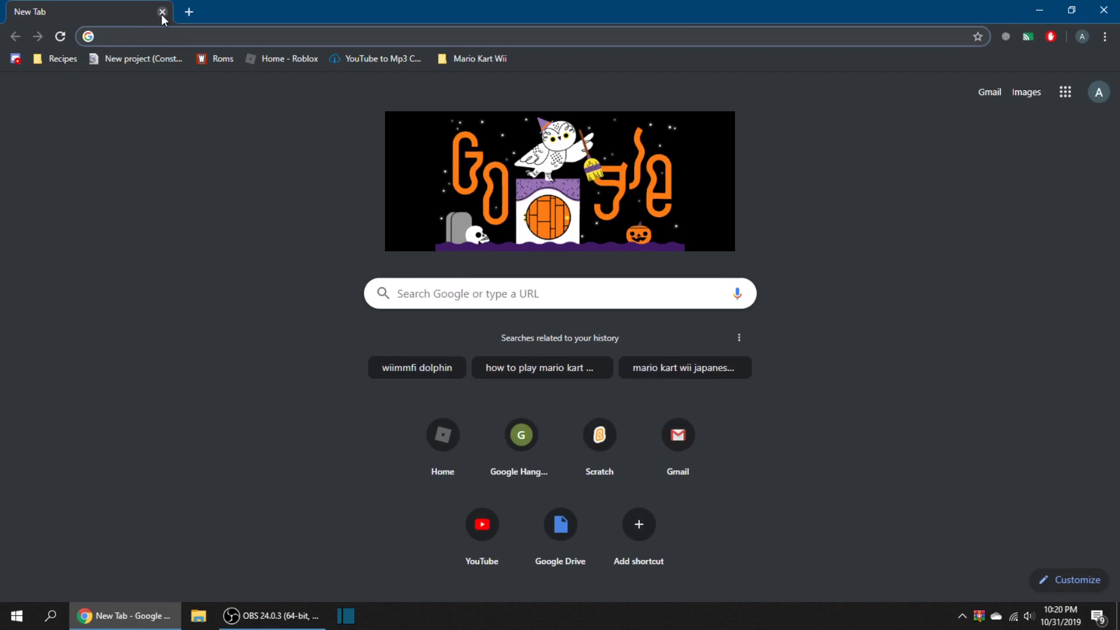
key("alt+Tab")
key("super+d")
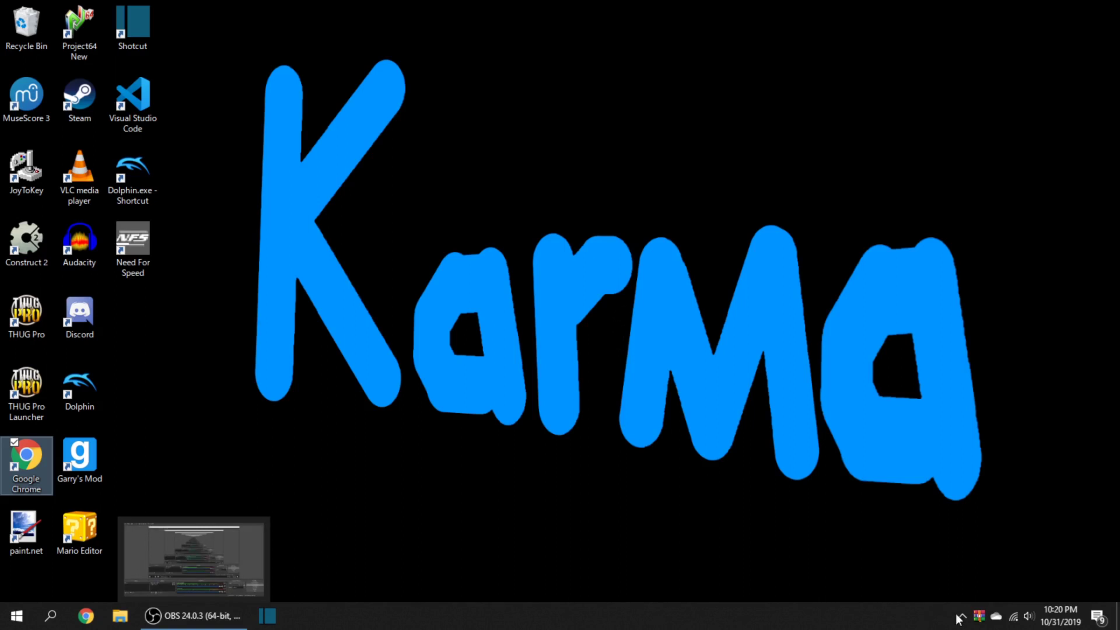
Step: Check the progress of the Mario Kart Wii extraction and close WinRAR when it is done
mouse_move(982, 616)
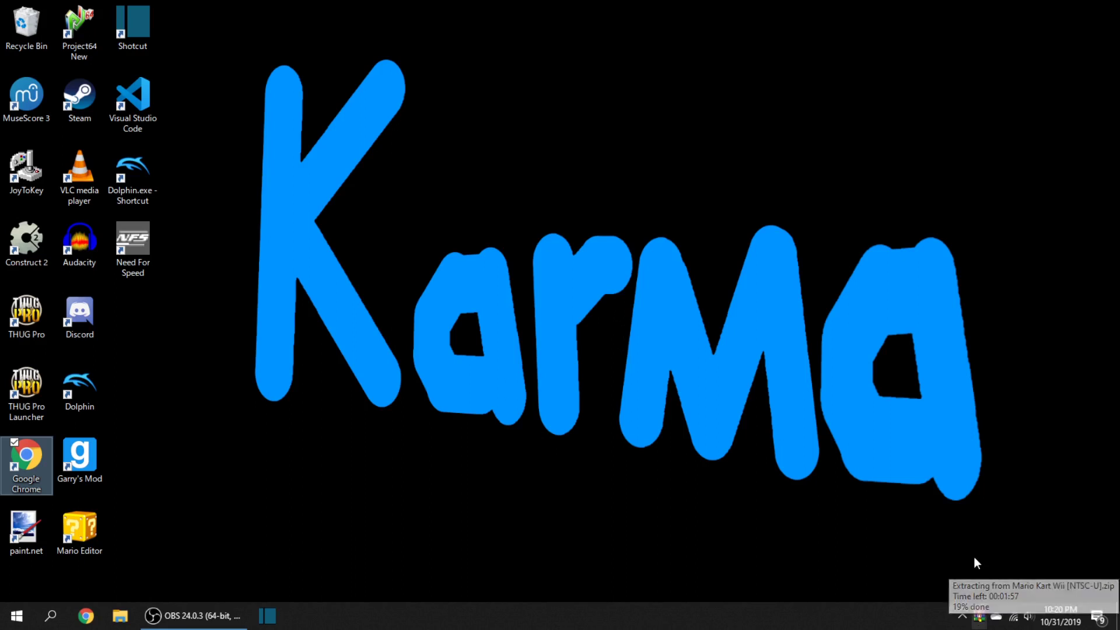
left_click(980, 620)
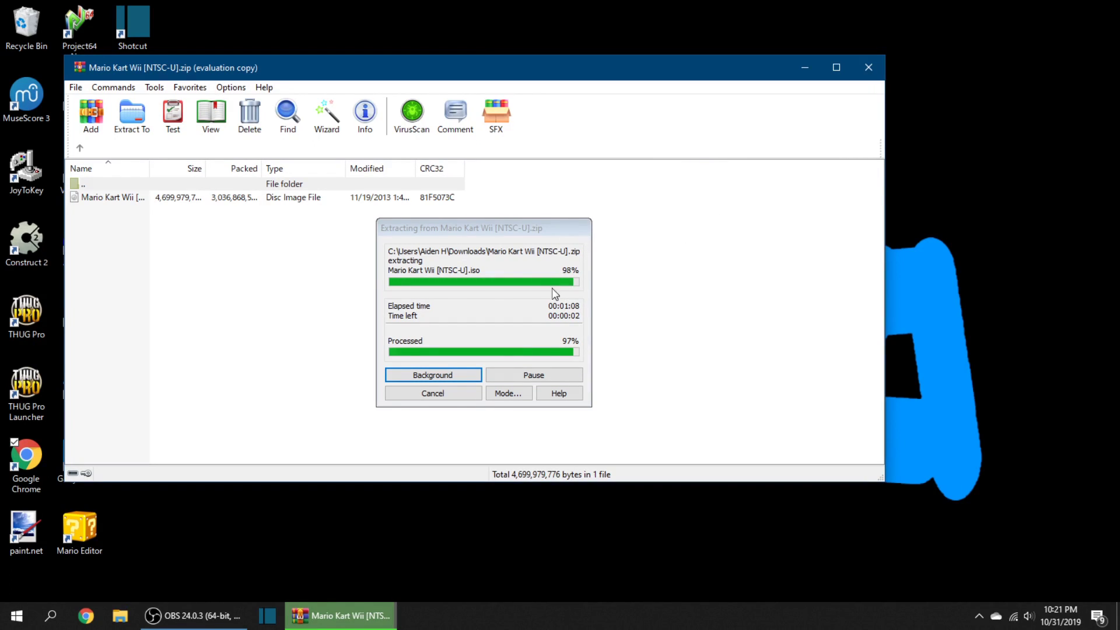
left_click(868, 69)
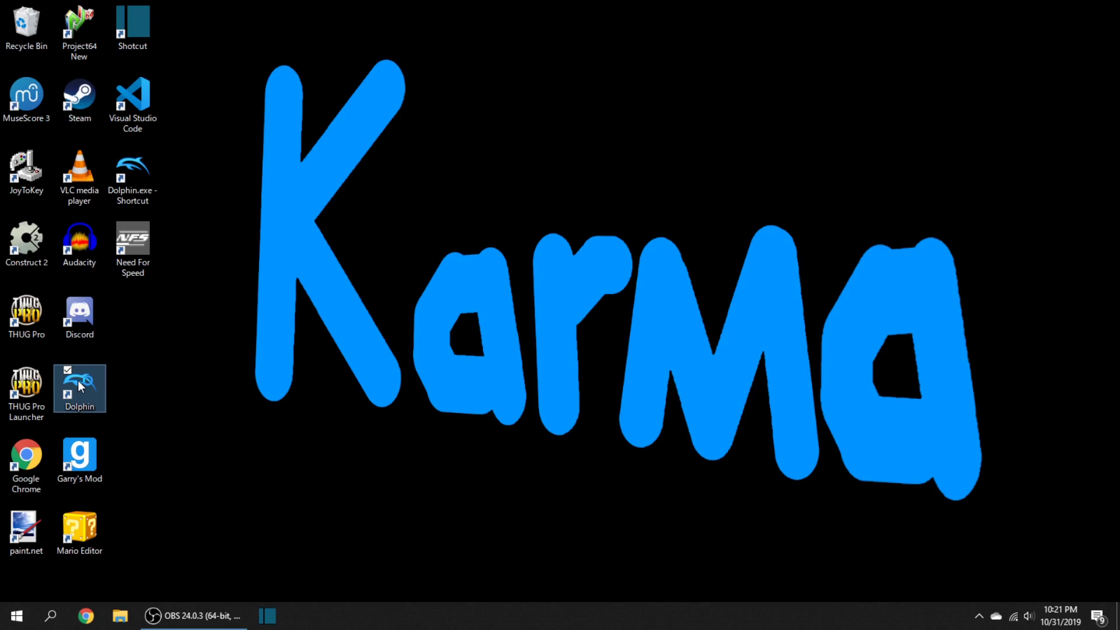
Step: Launch Dolphin from the desktop and look at the available actions for both Mario Kart Wii entries
double_click(139, 181)
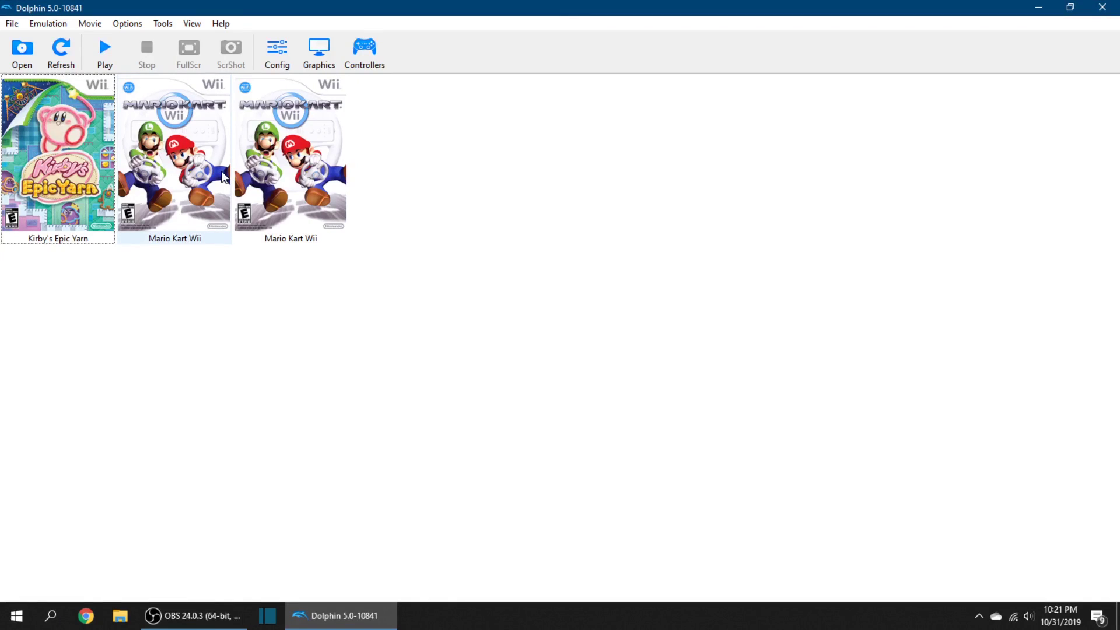
right_click(173, 204)
right_click(276, 153)
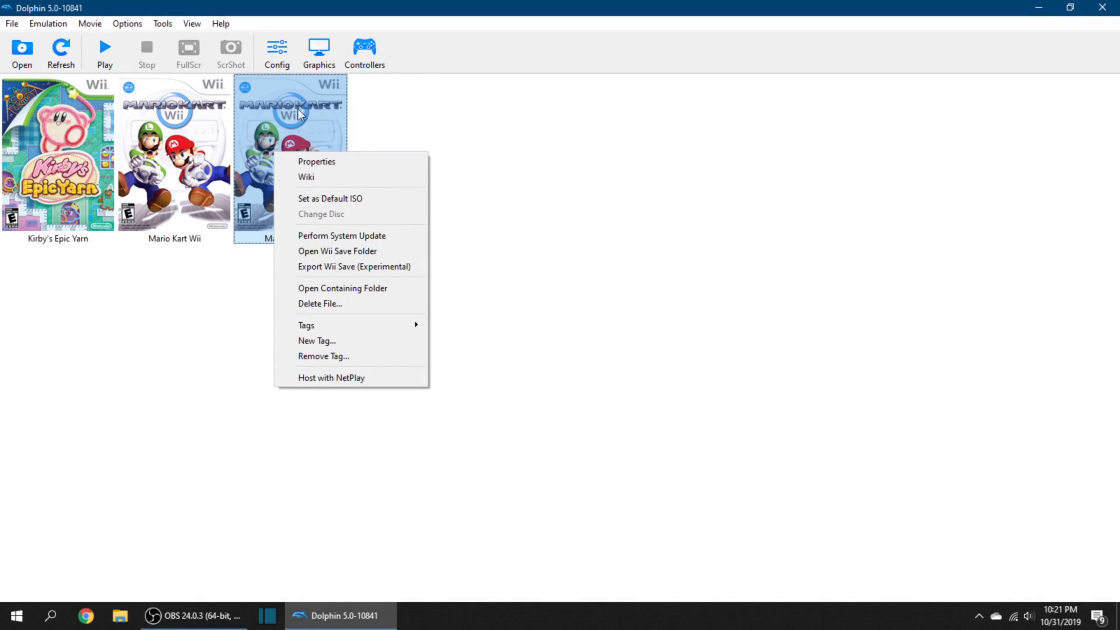
left_click(509, 117)
right_click(196, 153)
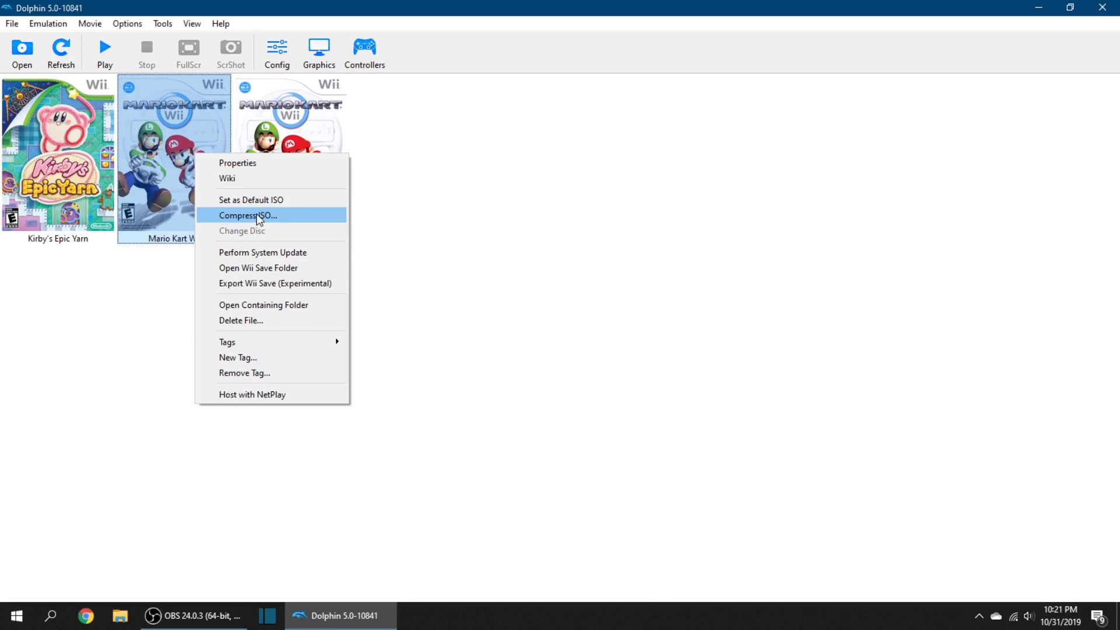
left_click(542, 145)
left_click(542, 144)
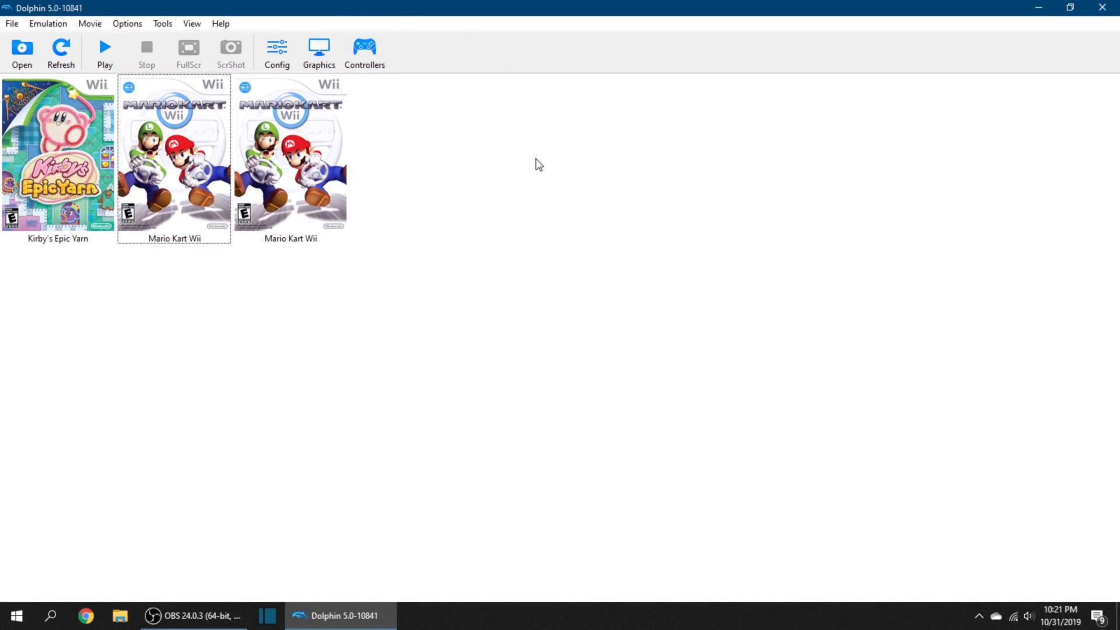
Step: Examine the Wii Remote 1 choices and the device list of the GameCube Port 1 controller, then close the controller settings
left_click(368, 58)
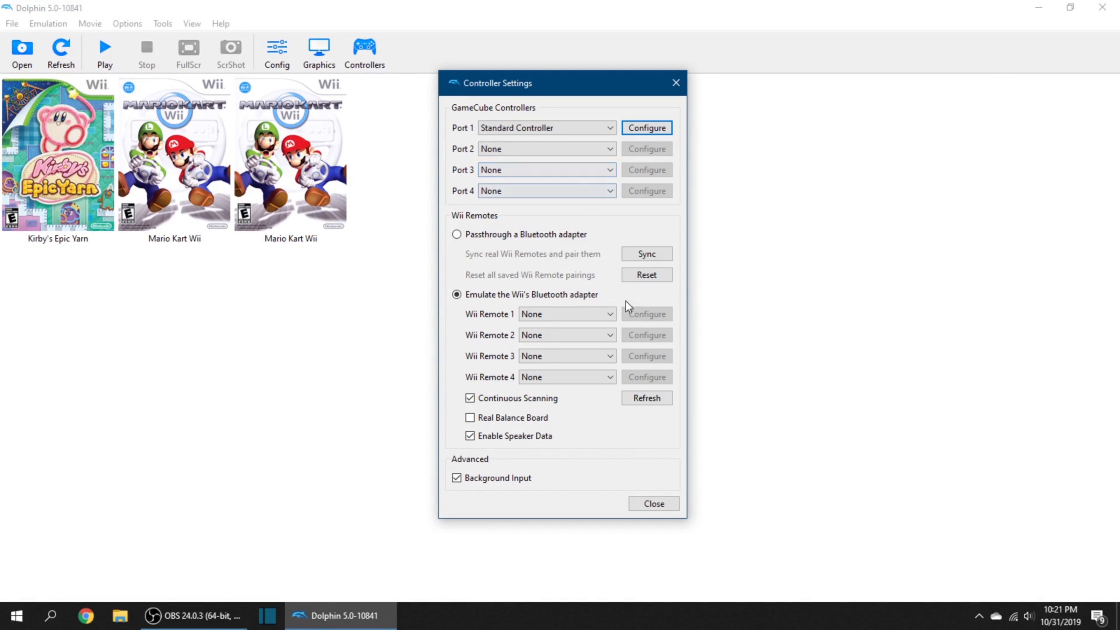
left_click(561, 316)
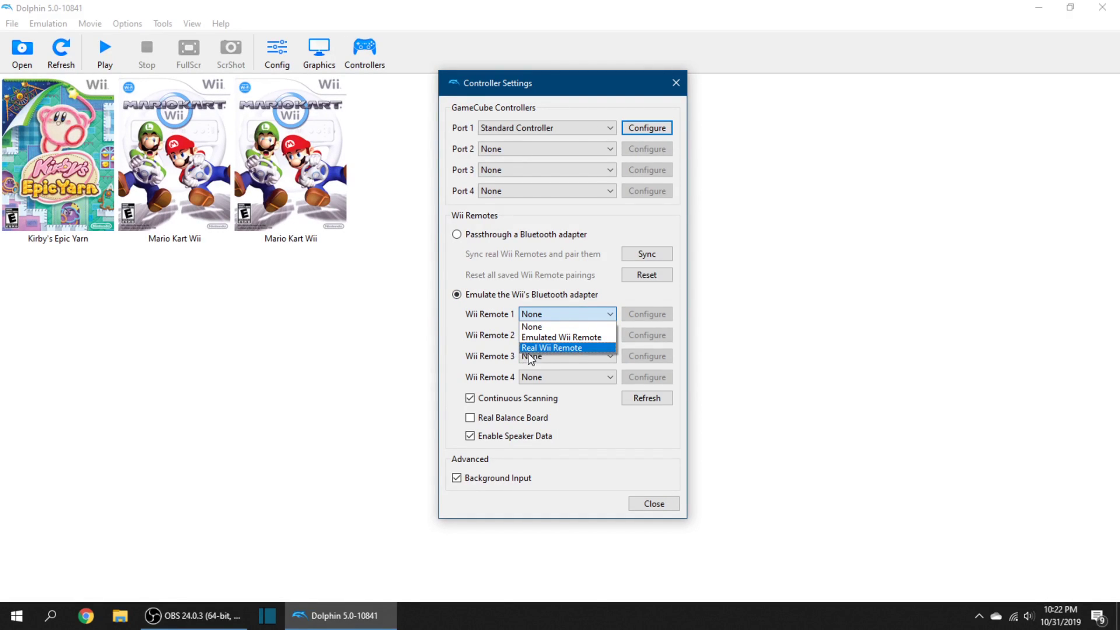
left_click(555, 321)
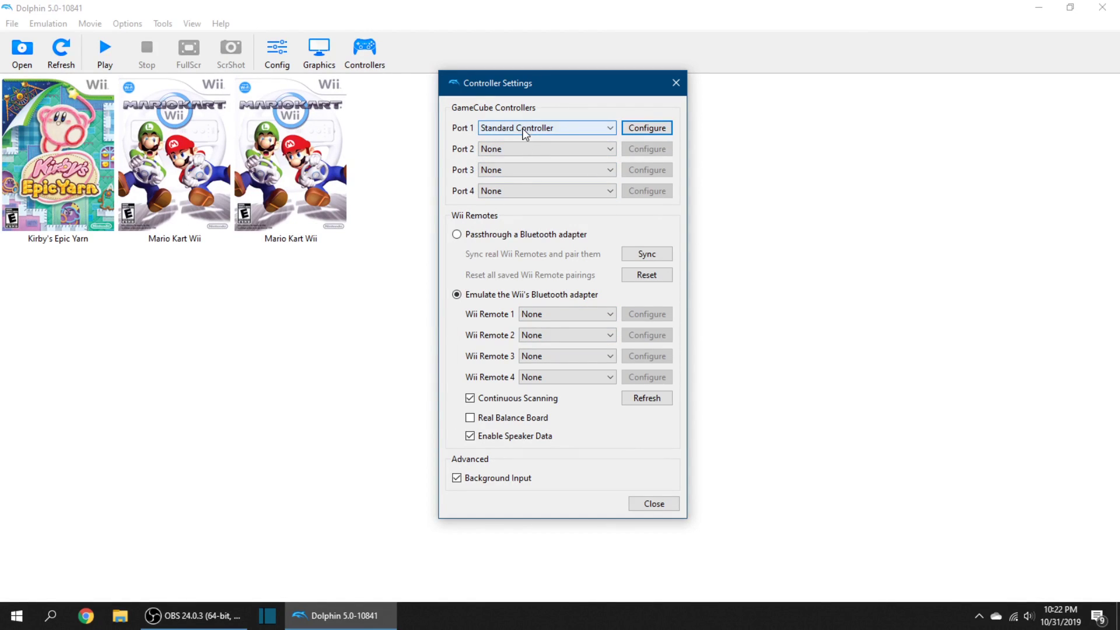
left_click(646, 128)
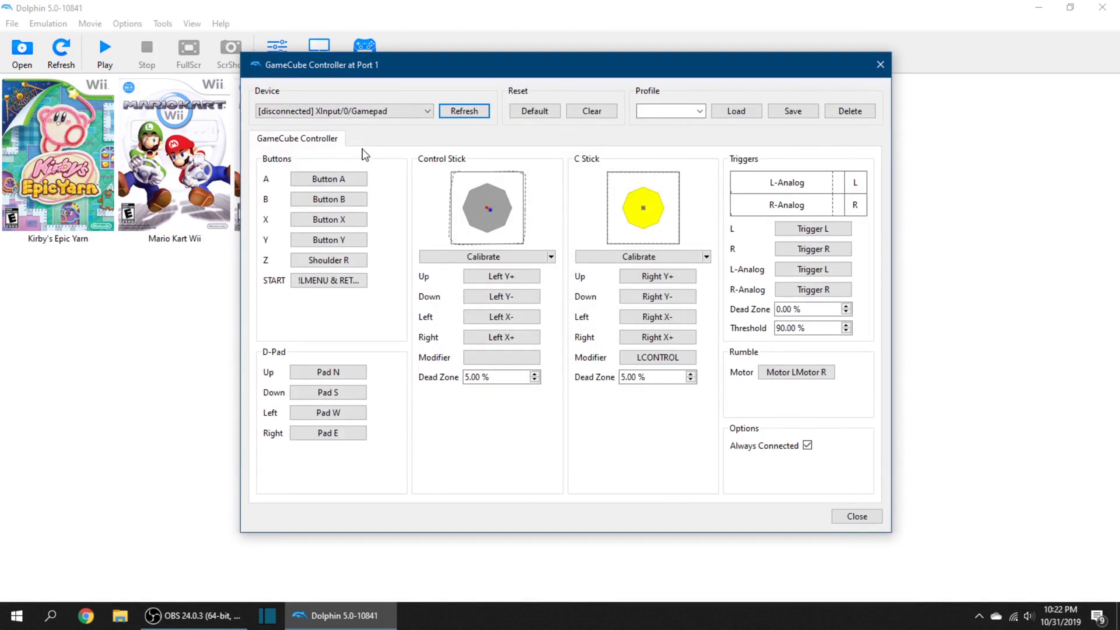
left_click(330, 112)
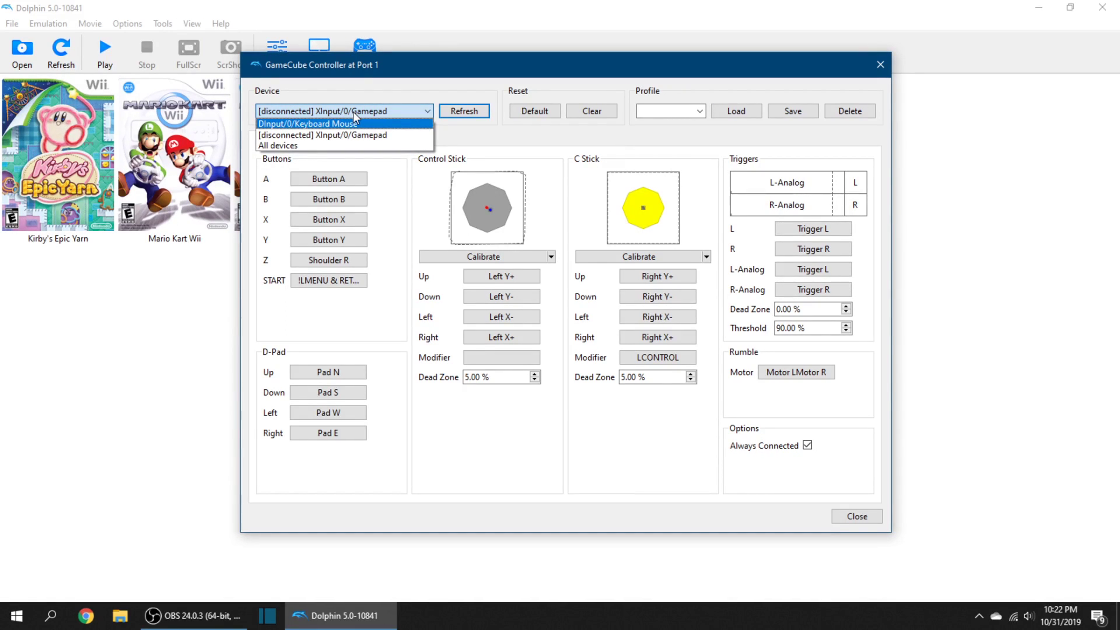
left_click(353, 112)
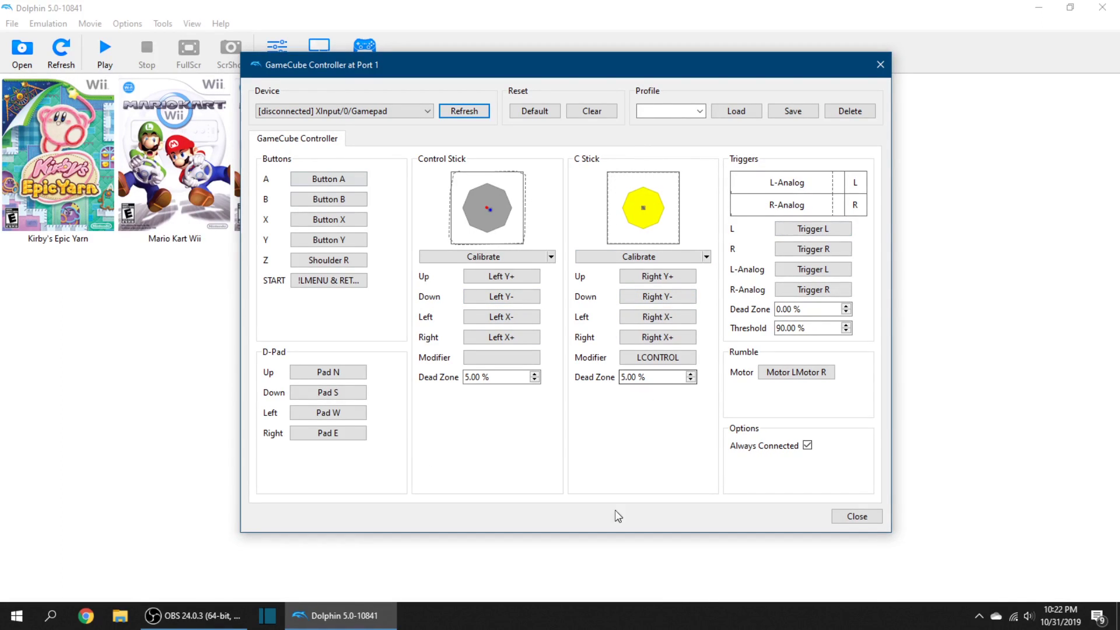
left_click(856, 515)
key("Escape")
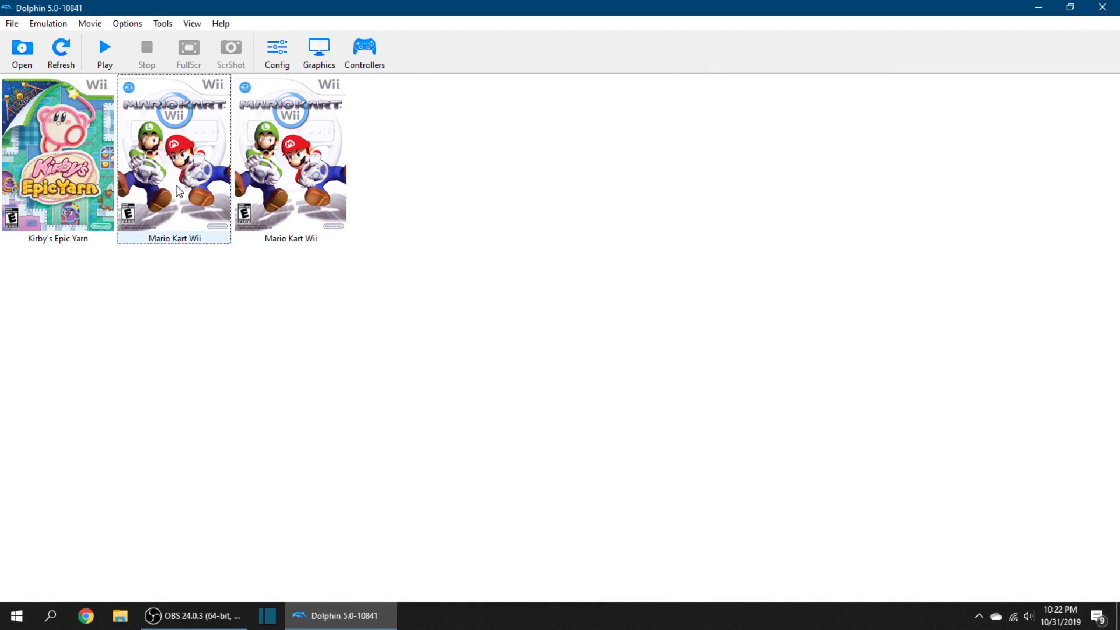
Step: Launch the first Mario Kart Wii entry and proceed past the title screen to the Single Player menu
double_click(177, 185)
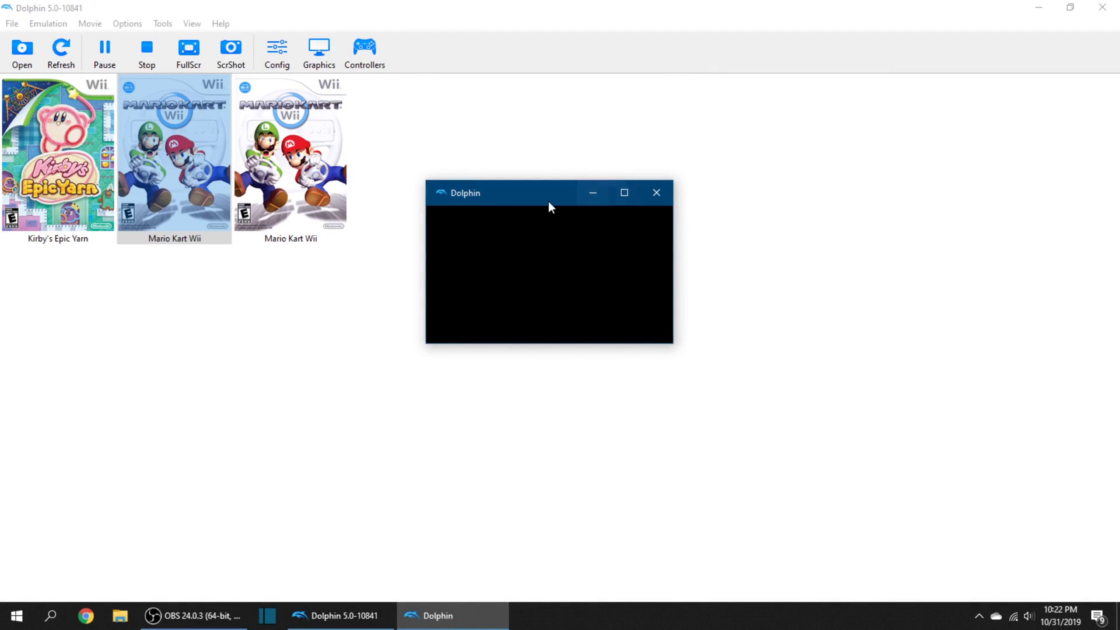
left_click_drag(538, 195, 514, 174)
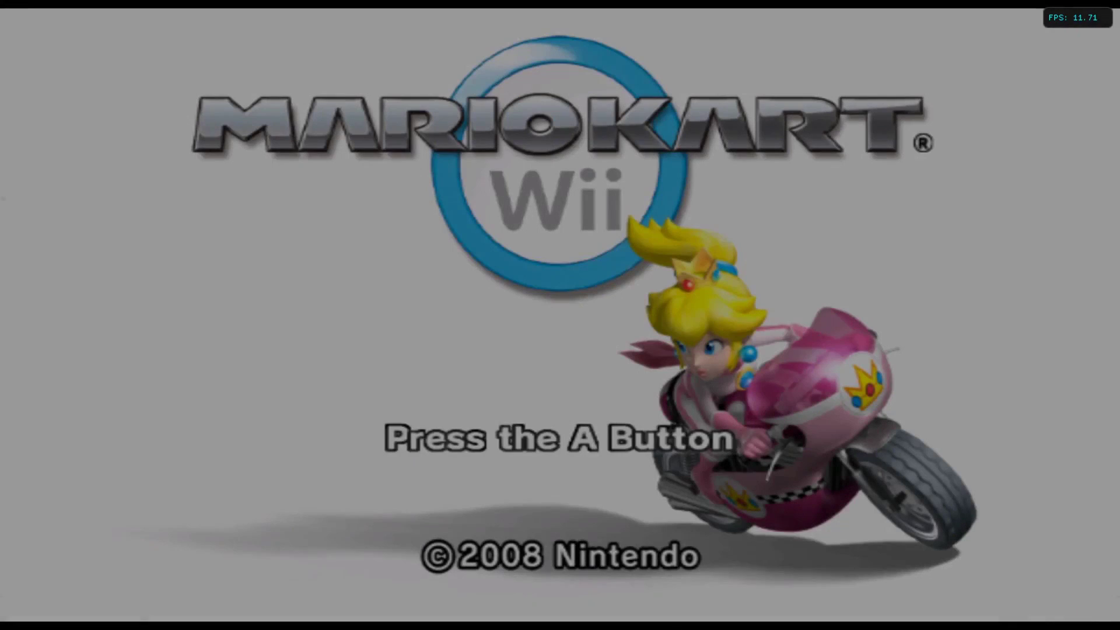
key("a")
key("a")
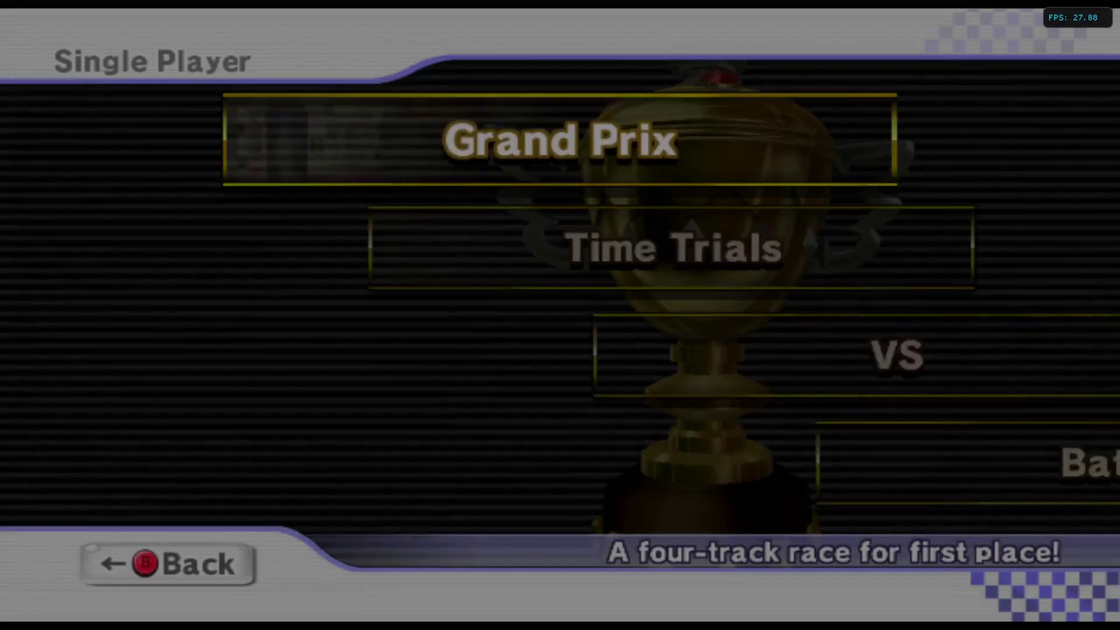
Step: Move the selection through Grand Prix, Time Trials and VS to try out the controls in the Single Player menu
key("Down")
key("Down")
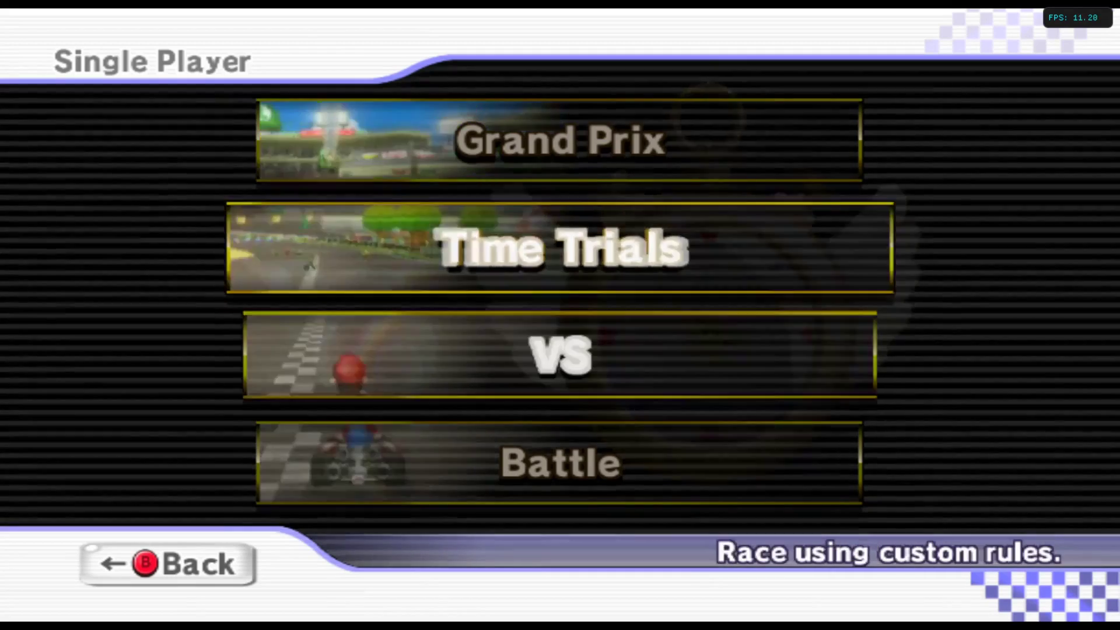
key("Up")
key("Up")
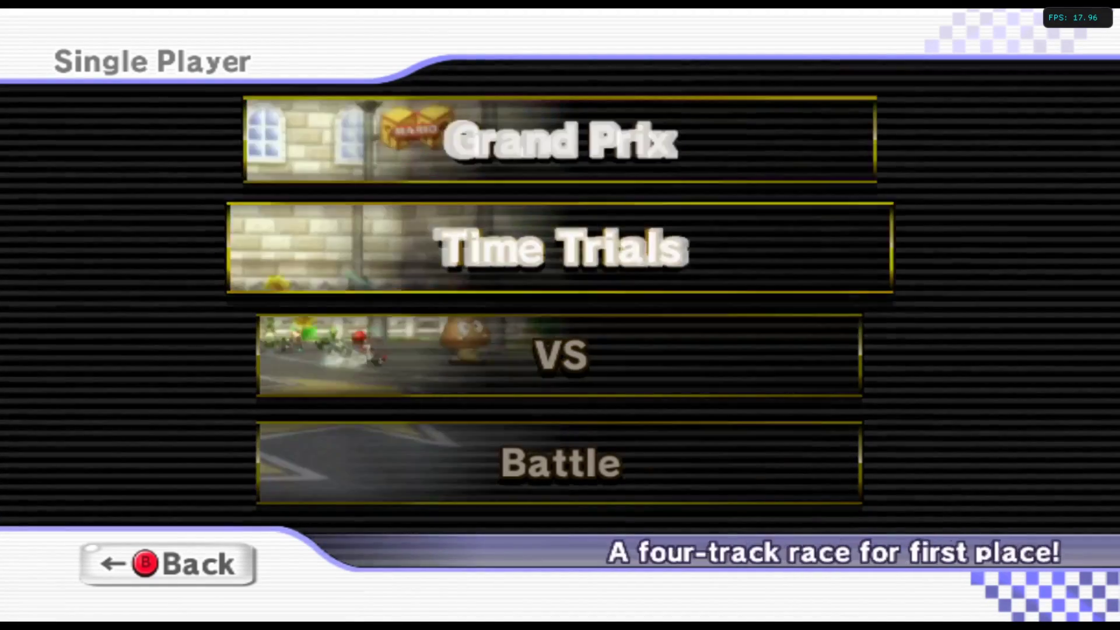
key("Down")
key("Down")
key("Up")
key("Up")
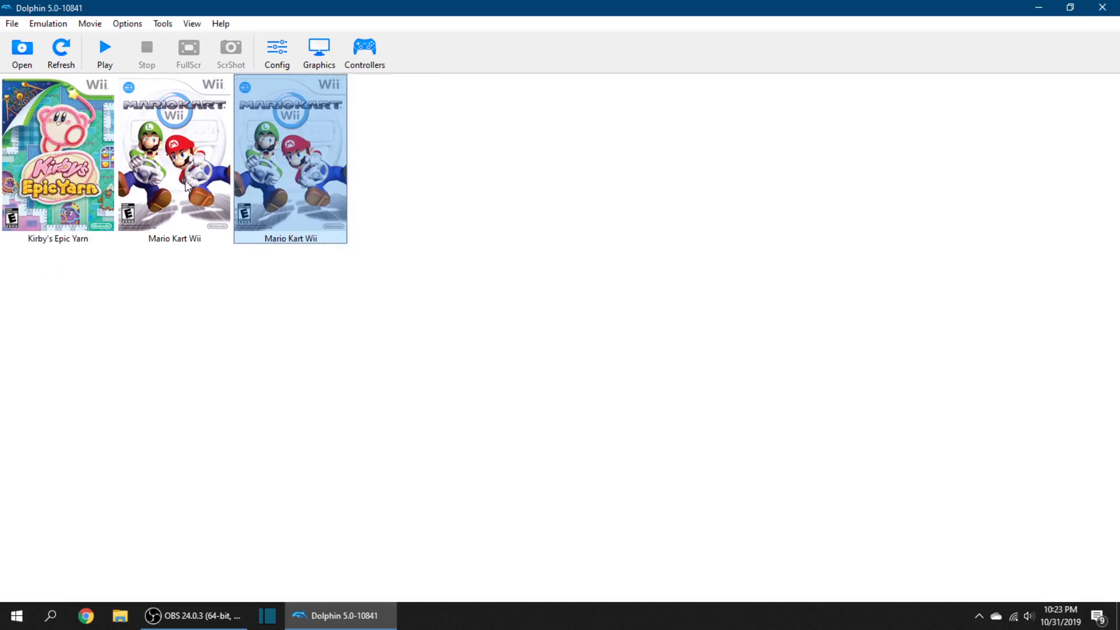
Step: Check the available actions for the second Mario Kart Wii entry and launch that game
right_click(187, 186)
right_click(279, 115)
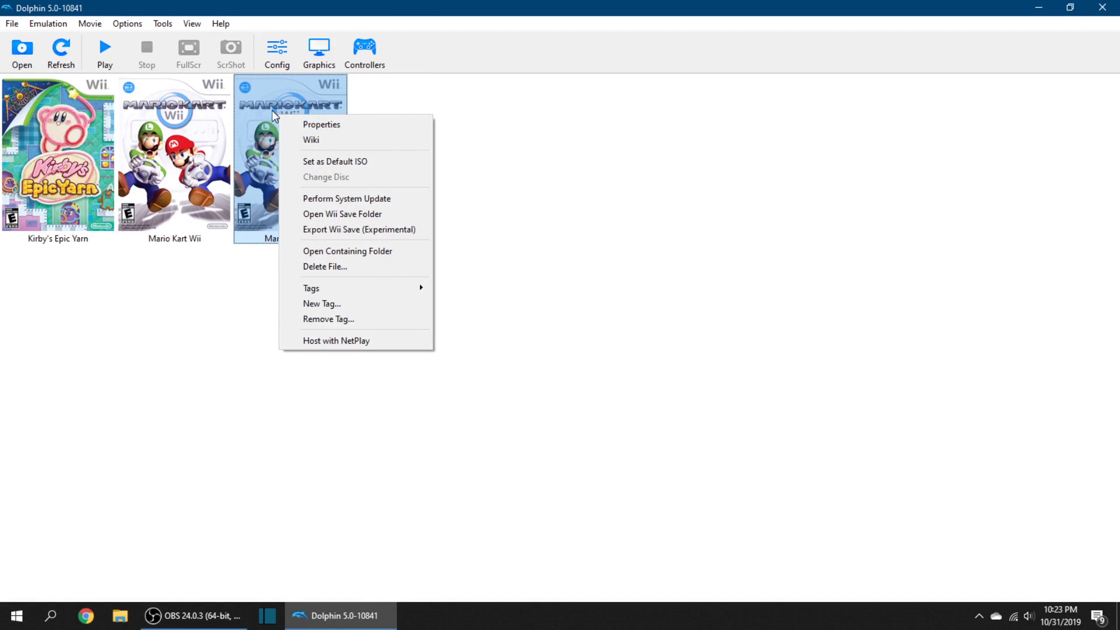
double_click(263, 106)
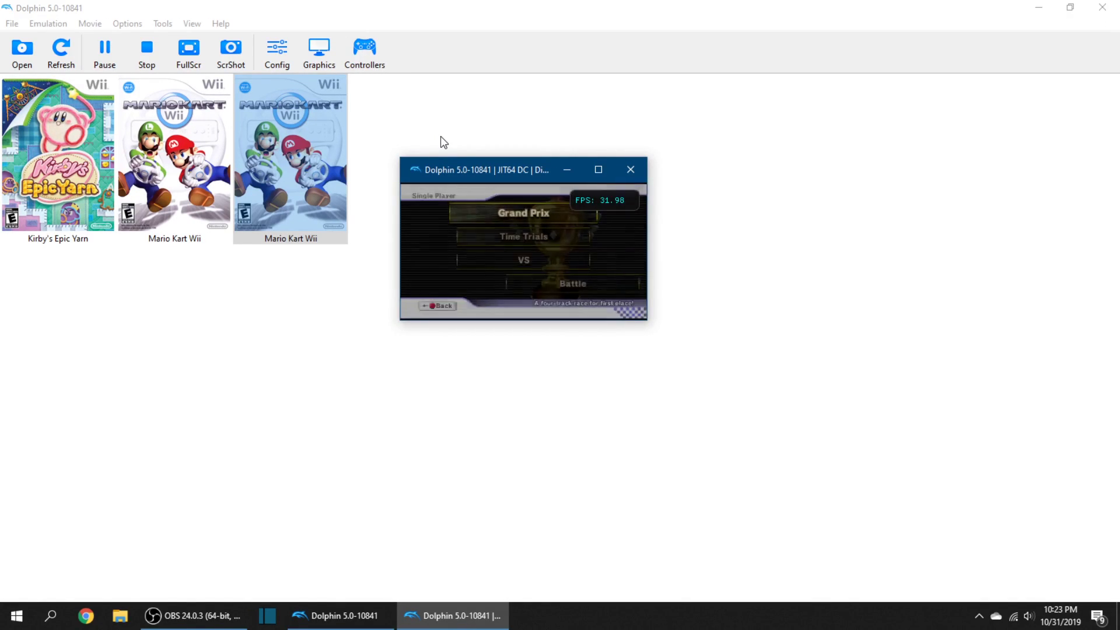
Step: Test moving the selection between Grand Prix and Time Trials in the Single Player menu, and stop the emulation
key("Up")
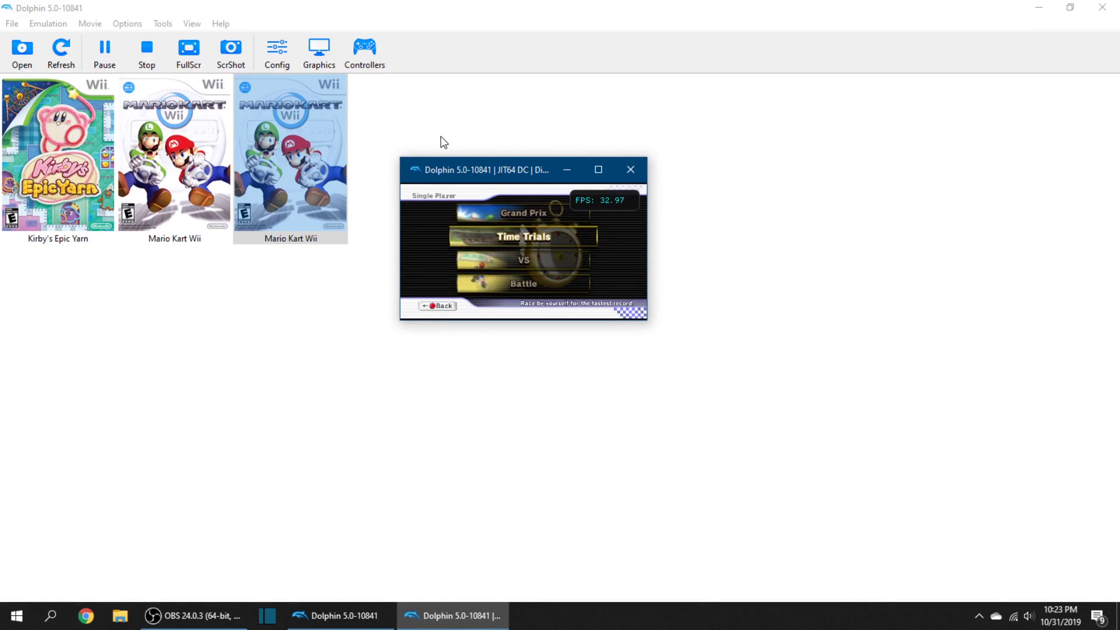
key("Down")
key("Up")
key("Up")
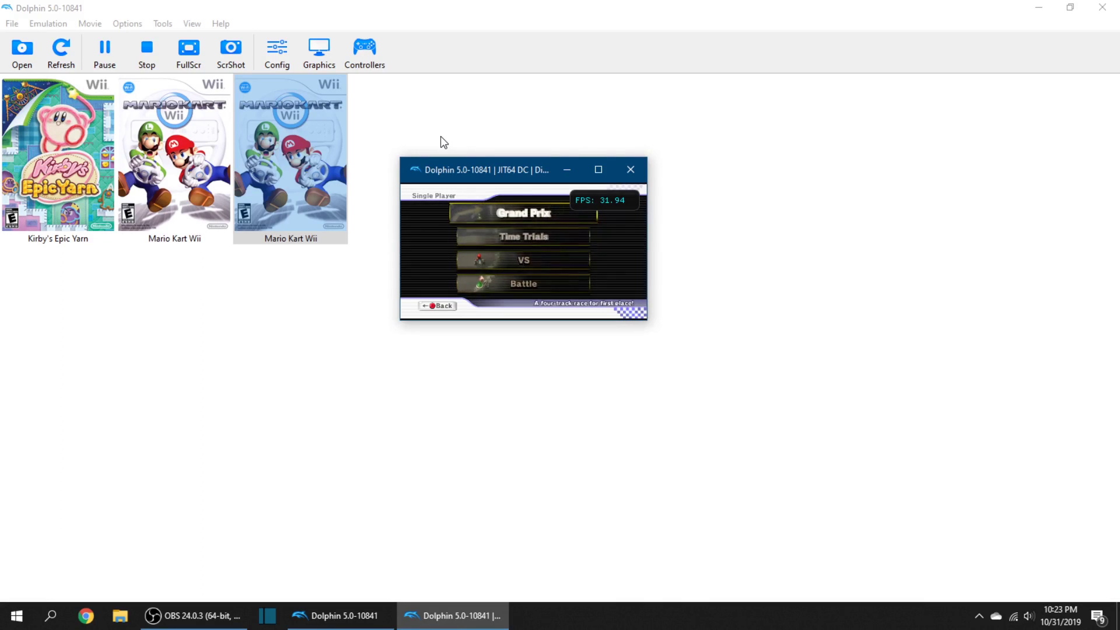
left_click(631, 170)
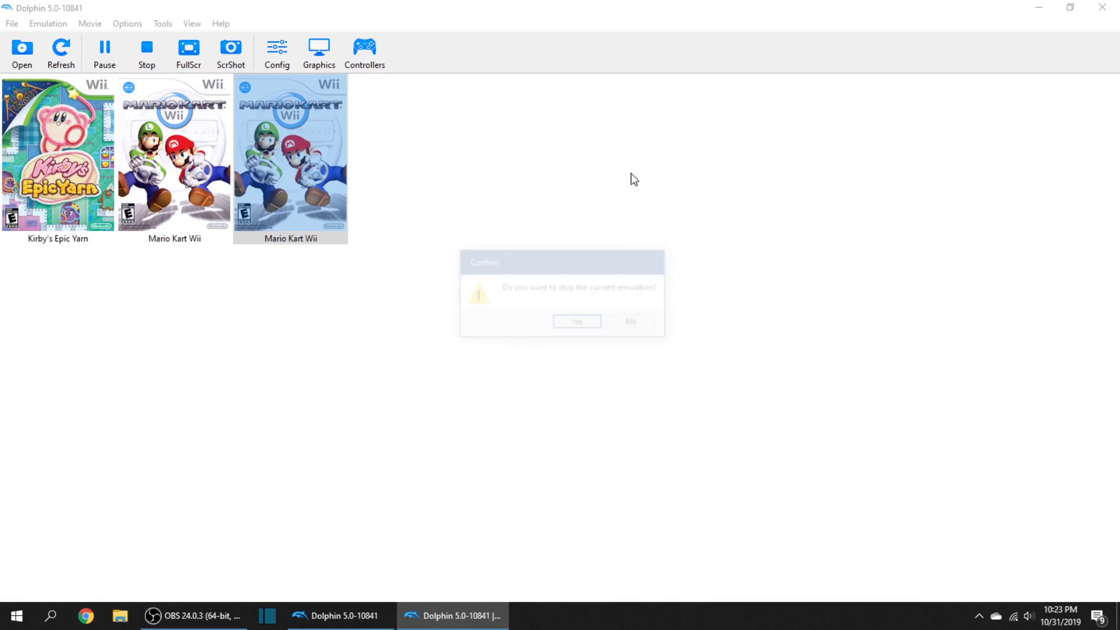
left_click(586, 322)
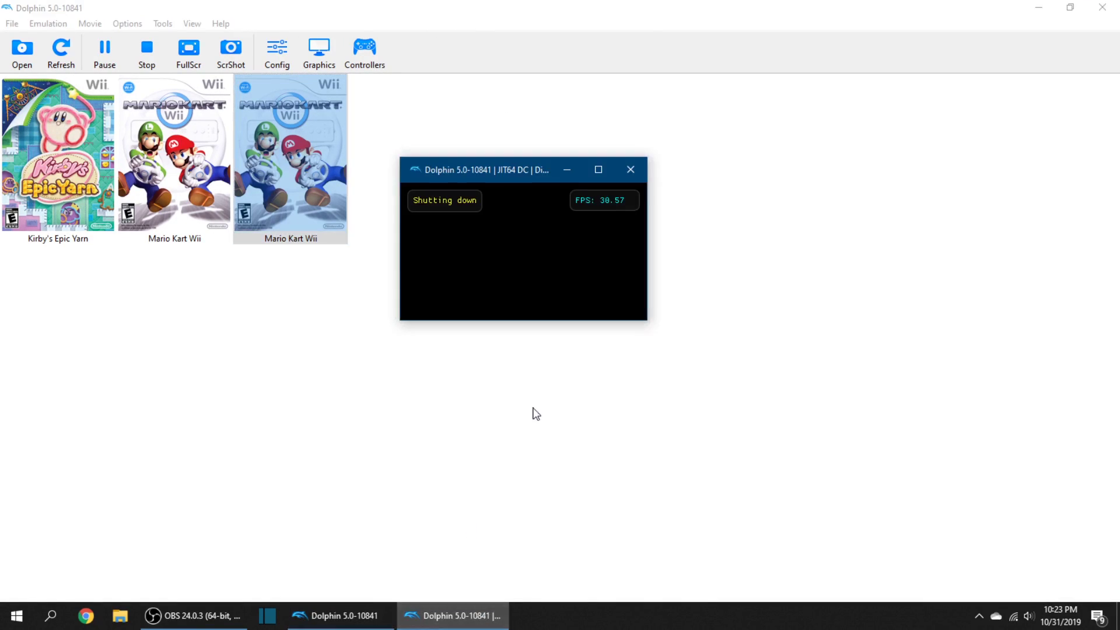
Step: Open the GameCube Port 1 controller configuration, check its device list and map the A button to the gamepad's Button A
left_click(359, 67)
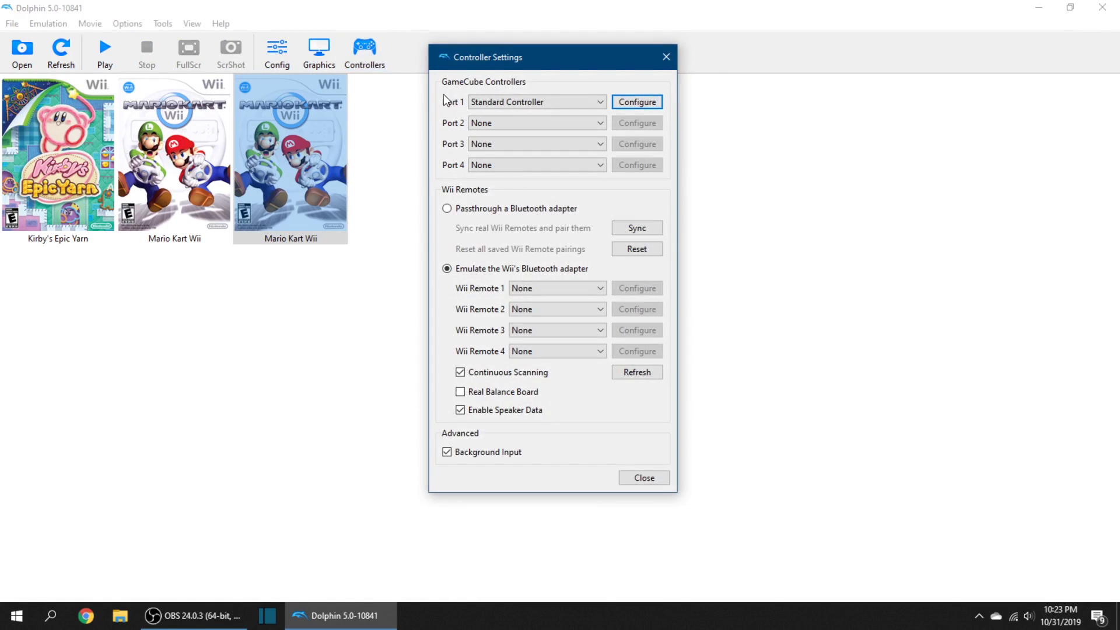
left_click(652, 103)
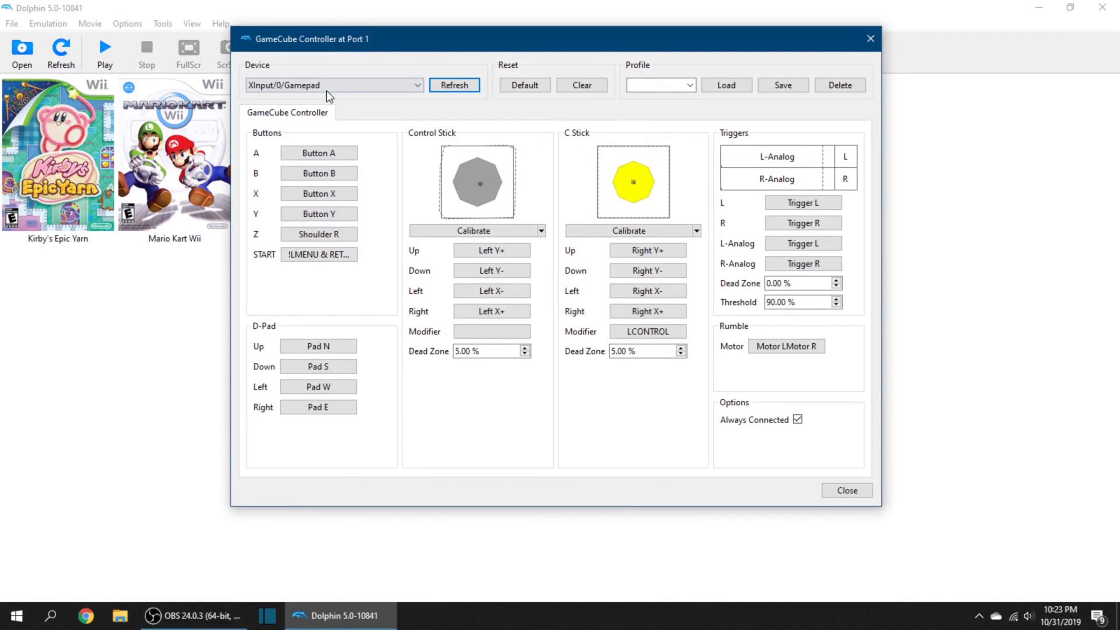
left_click(273, 85)
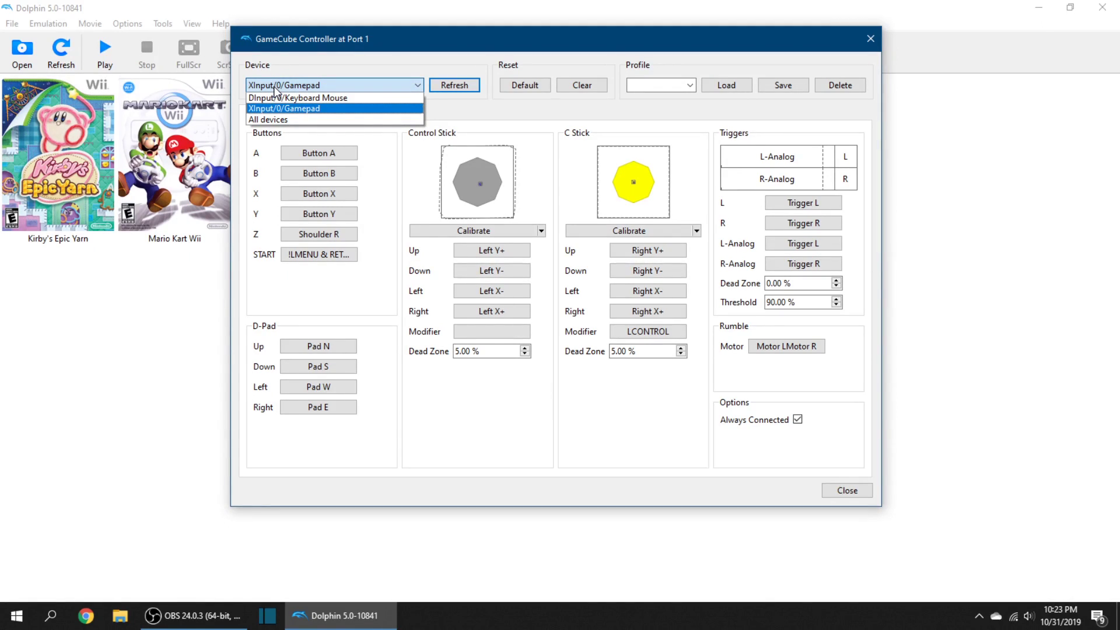
left_click(276, 89)
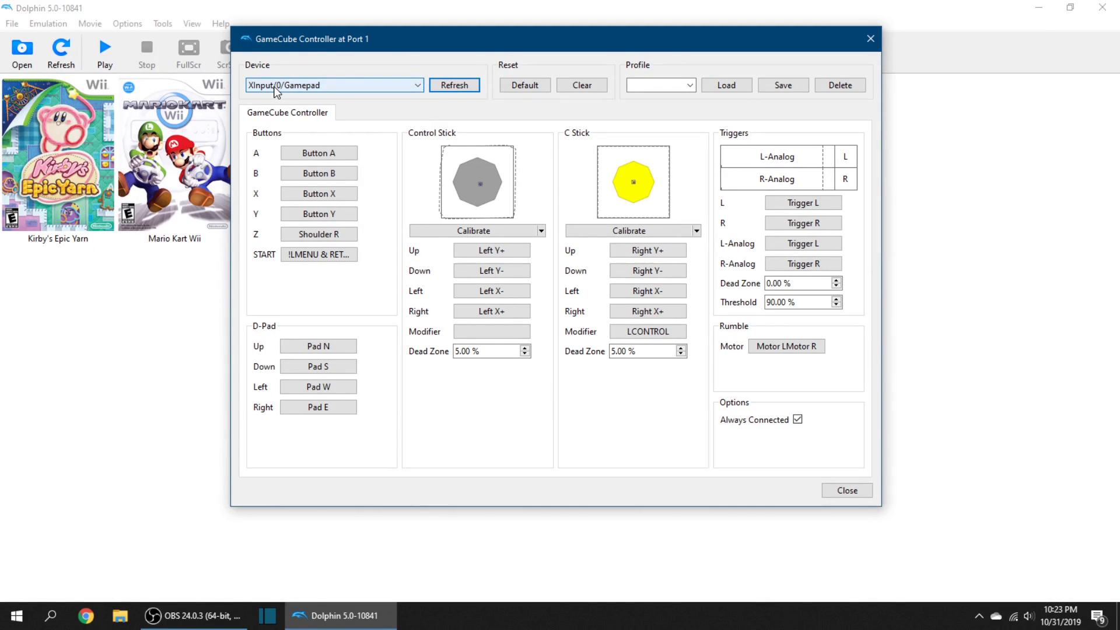
left_click(312, 157)
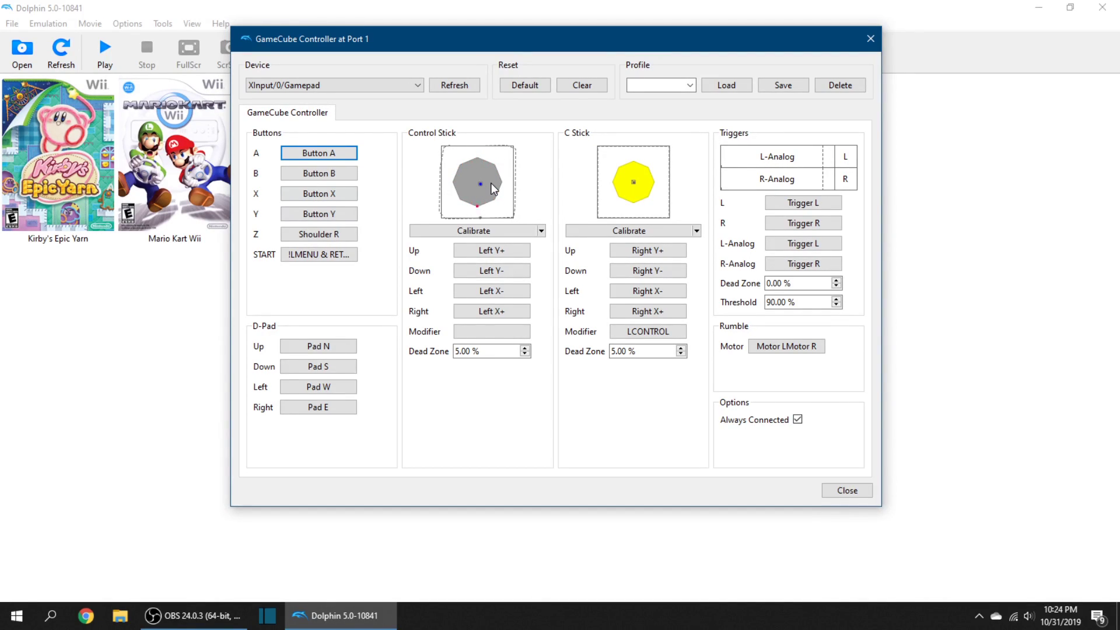
Step: Calibrate the Control Stick of the Port 1 controller, moving the stick through all regions before finishing the calibration
left_click(497, 230)
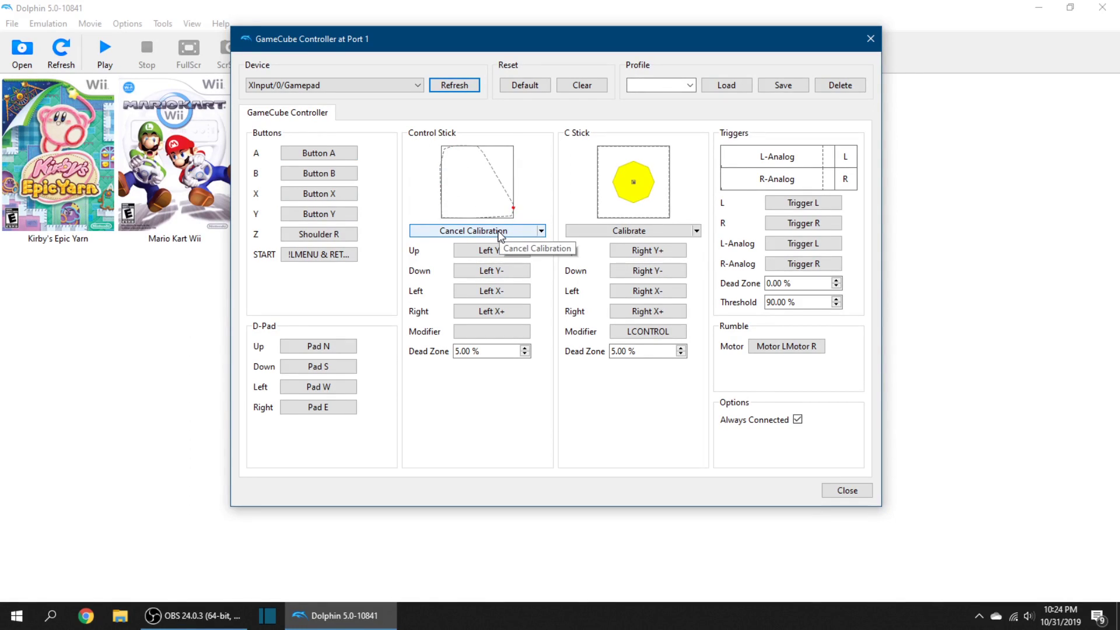
left_click(500, 232)
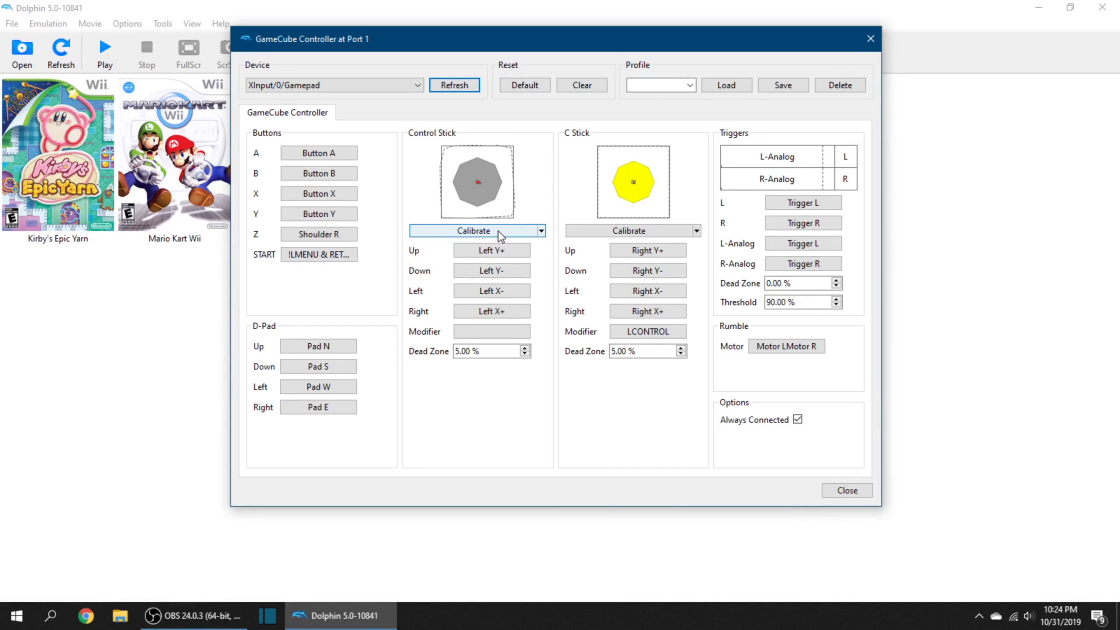
left_click(499, 232)
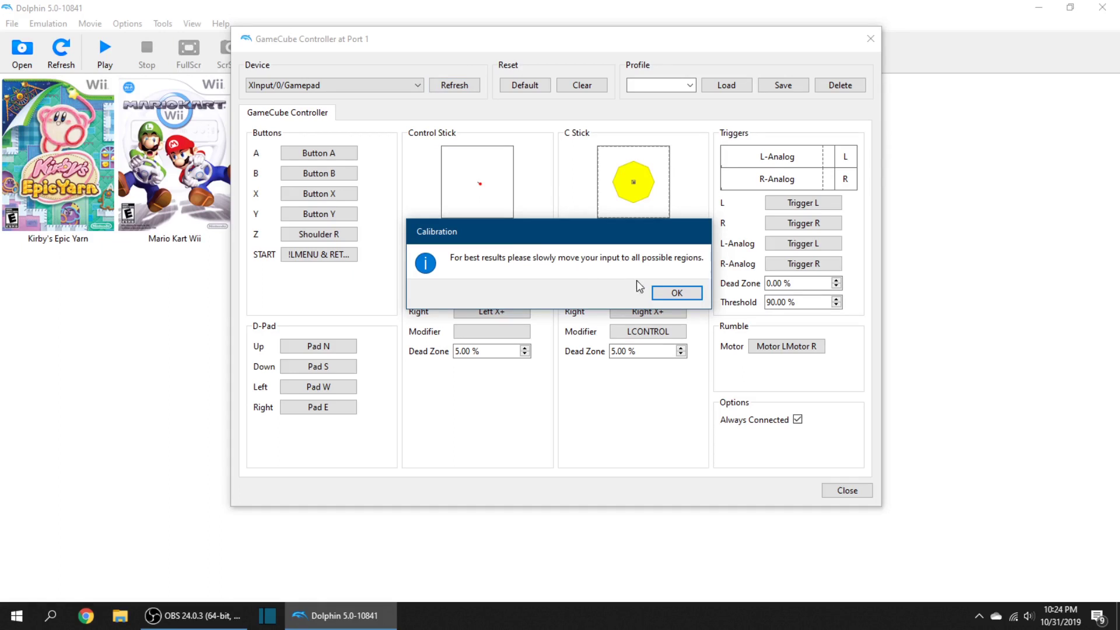
left_click(662, 292)
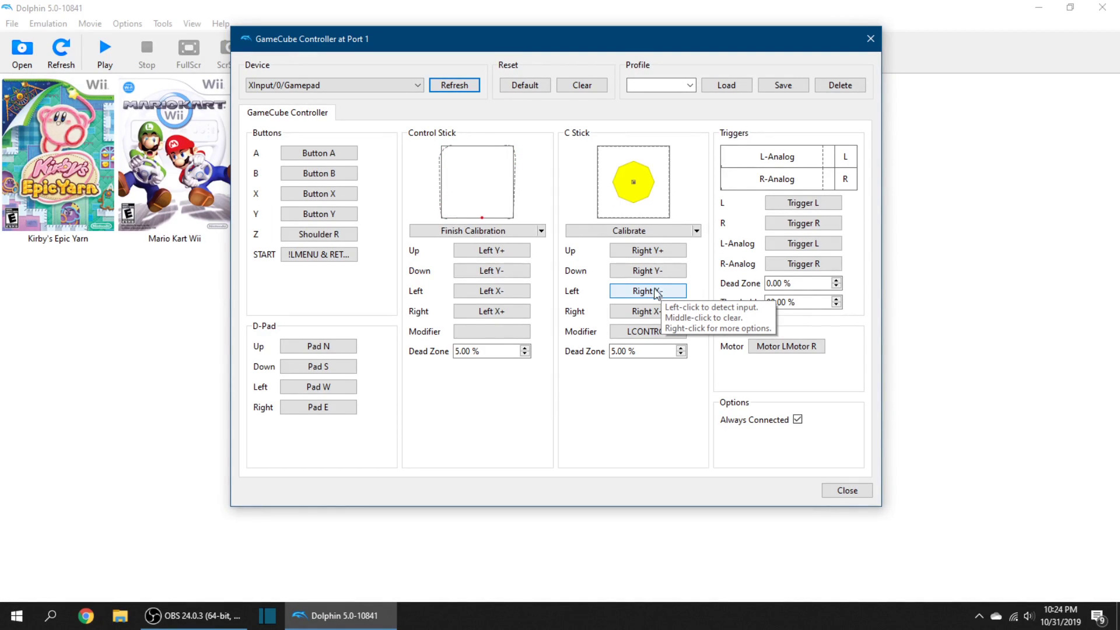
left_click(498, 233)
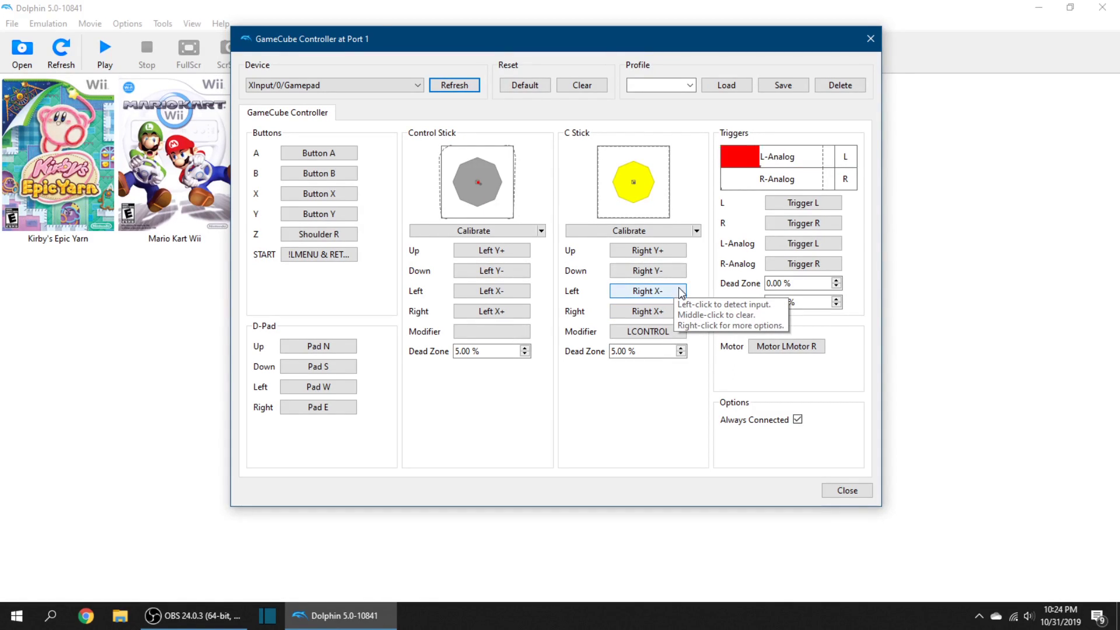
Step: Test the Motor R rumble output of the Port 1 controller and close its configuration
right_click(810, 350)
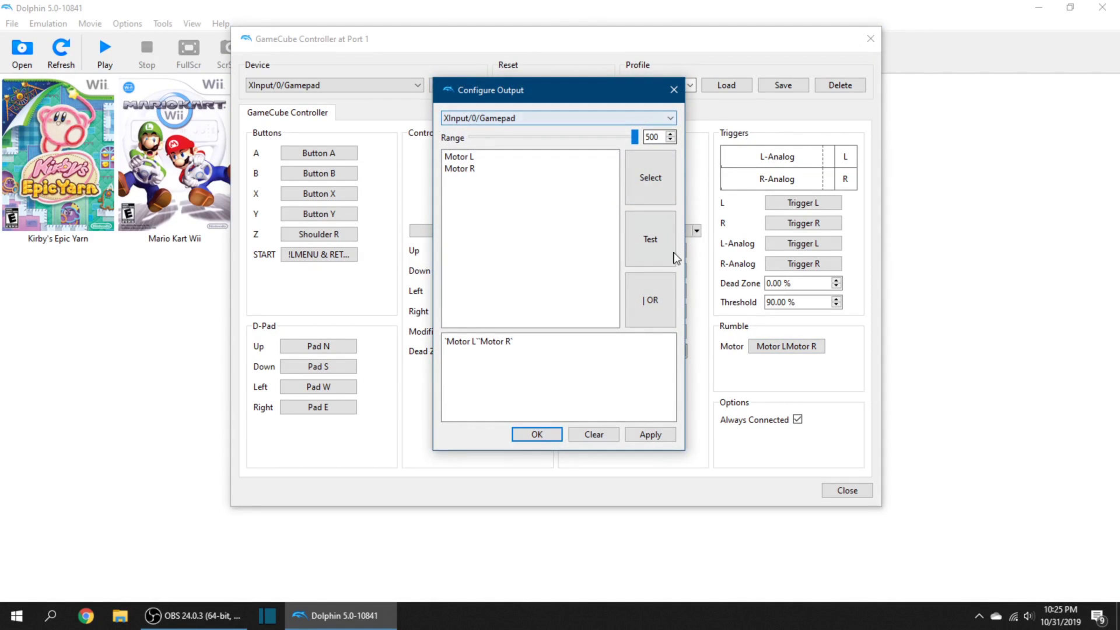
left_click(464, 168)
left_click(637, 241)
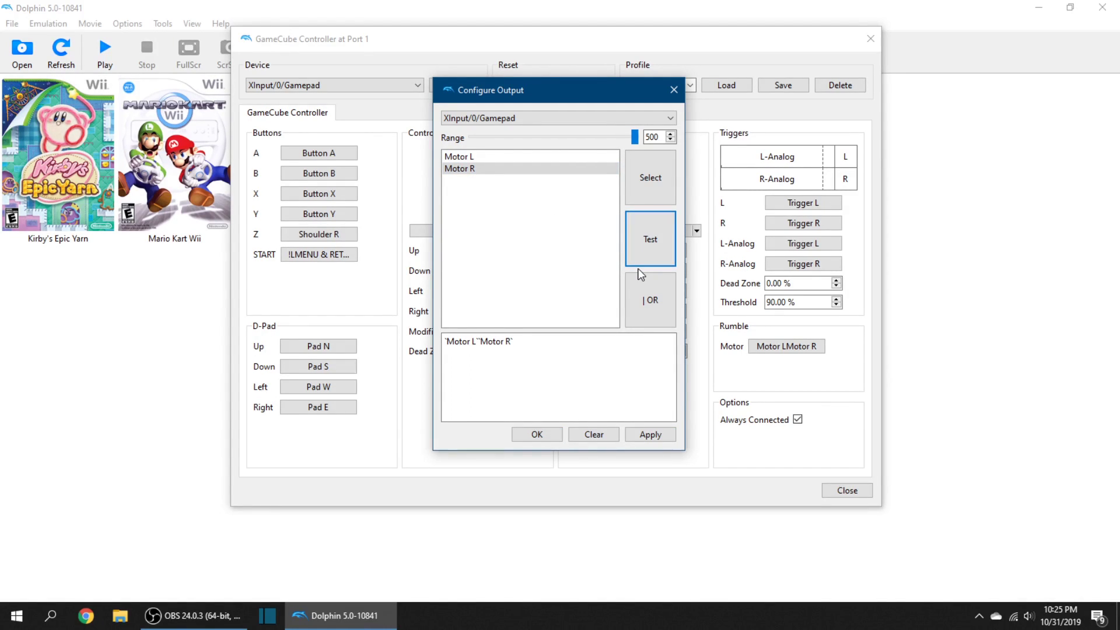
left_click(649, 240)
left_click(674, 90)
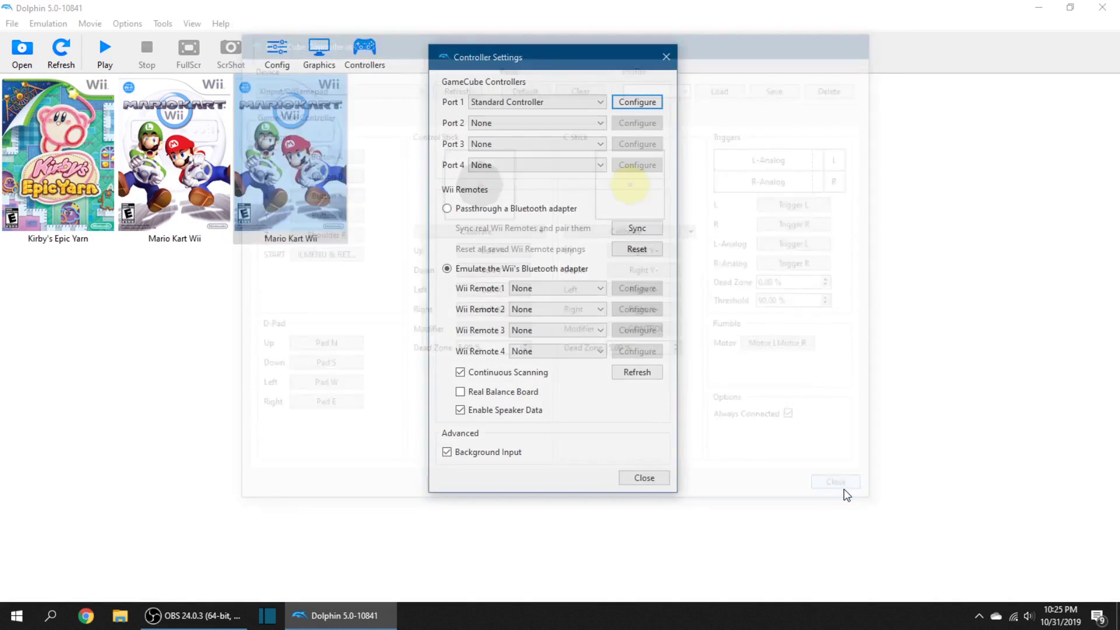
left_click(846, 490)
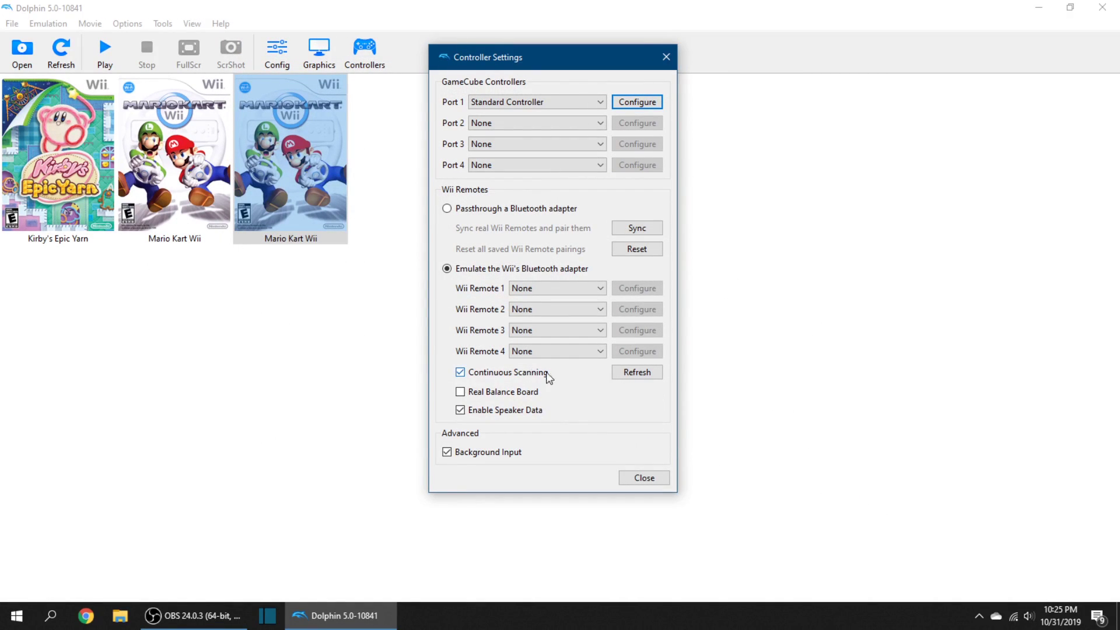
Step: Assign a Standard Controller to GameCube Port 2 and set its device to XInput/0/Gamepad
left_click(503, 125)
left_click(503, 142)
left_click(621, 122)
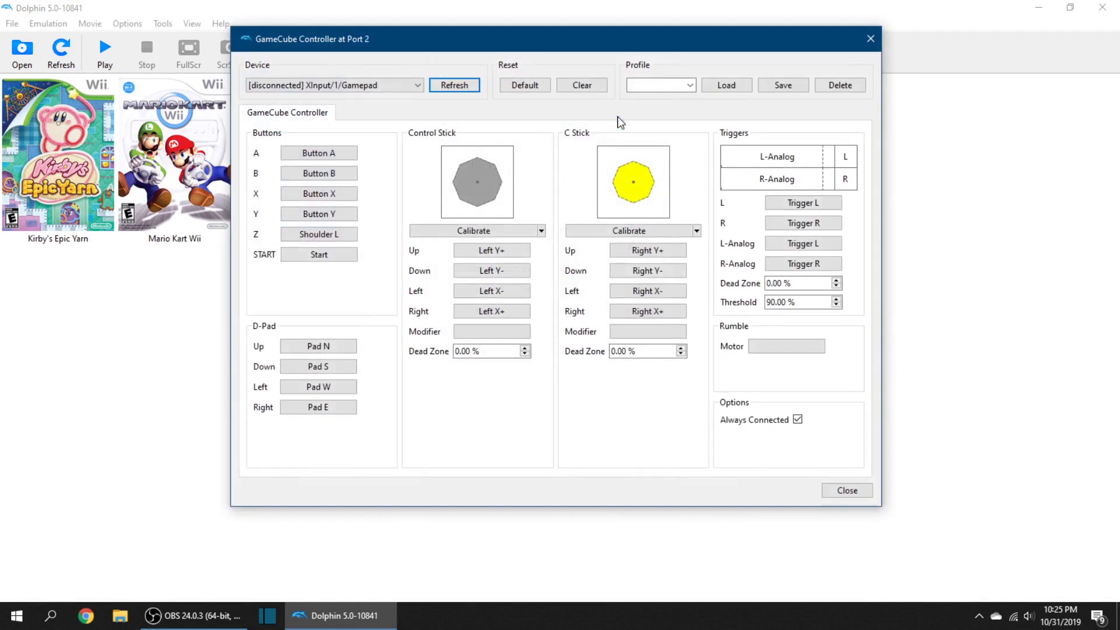
left_click(350, 88)
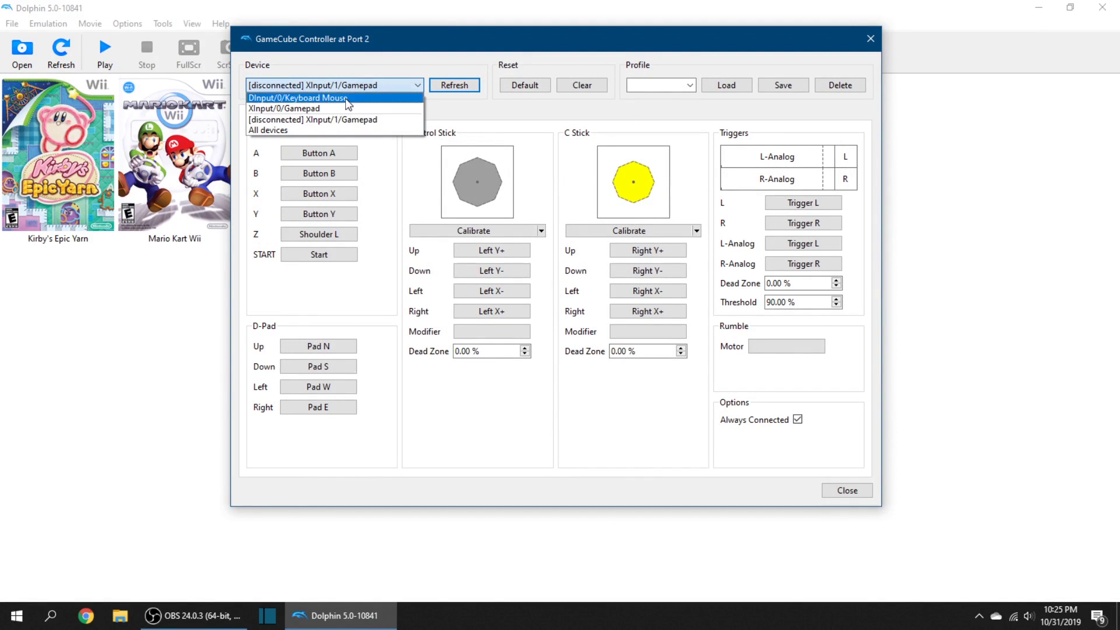
left_click(347, 111)
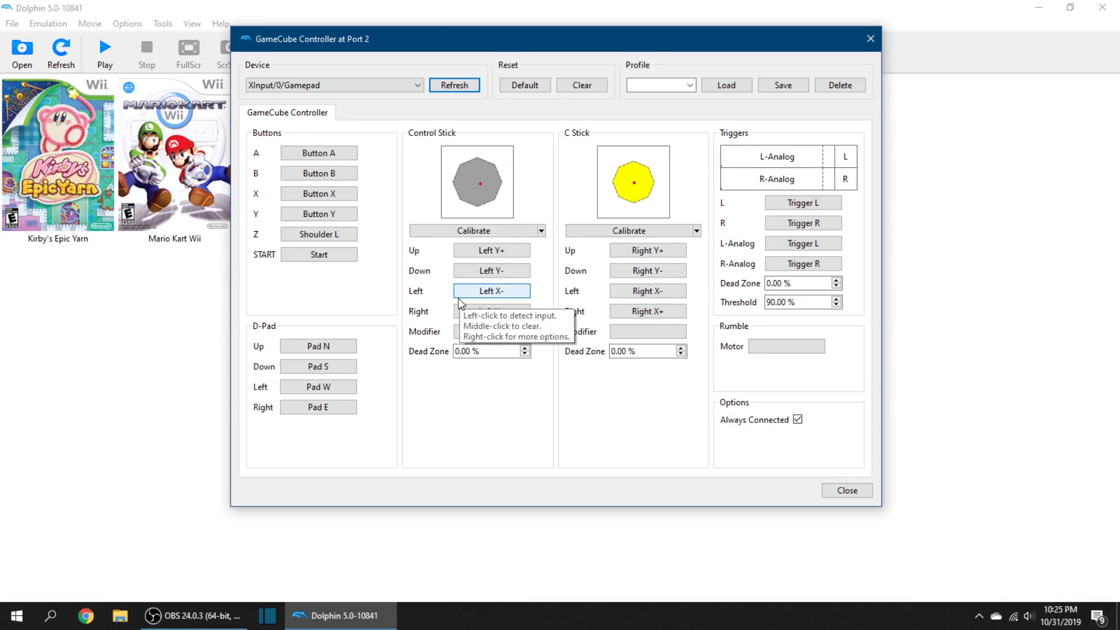
left_click(339, 88)
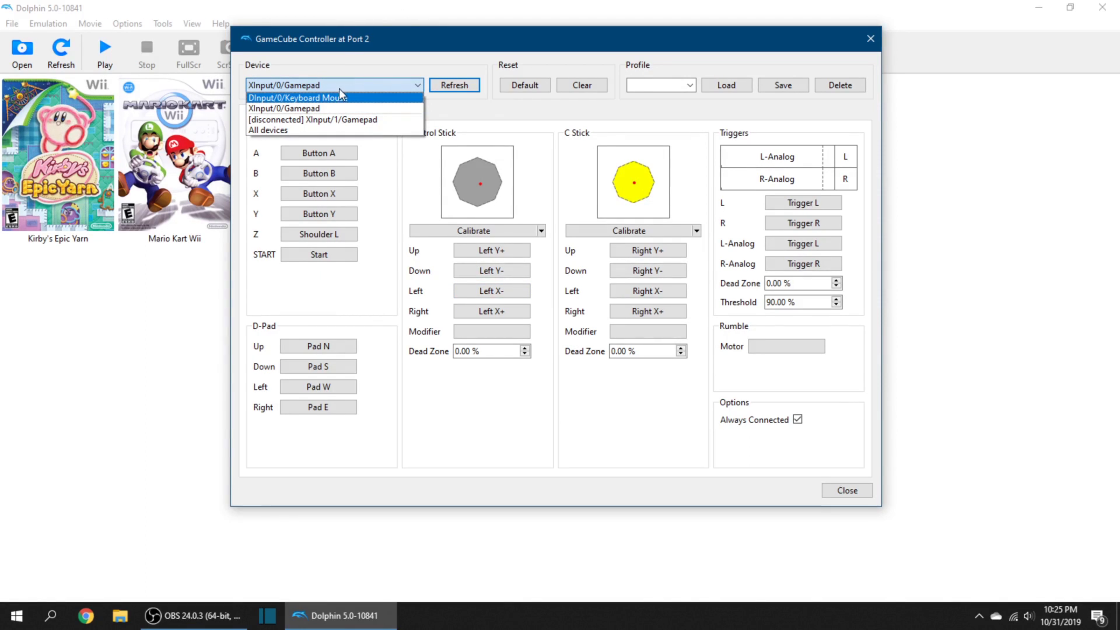
left_click(331, 85)
left_click(870, 39)
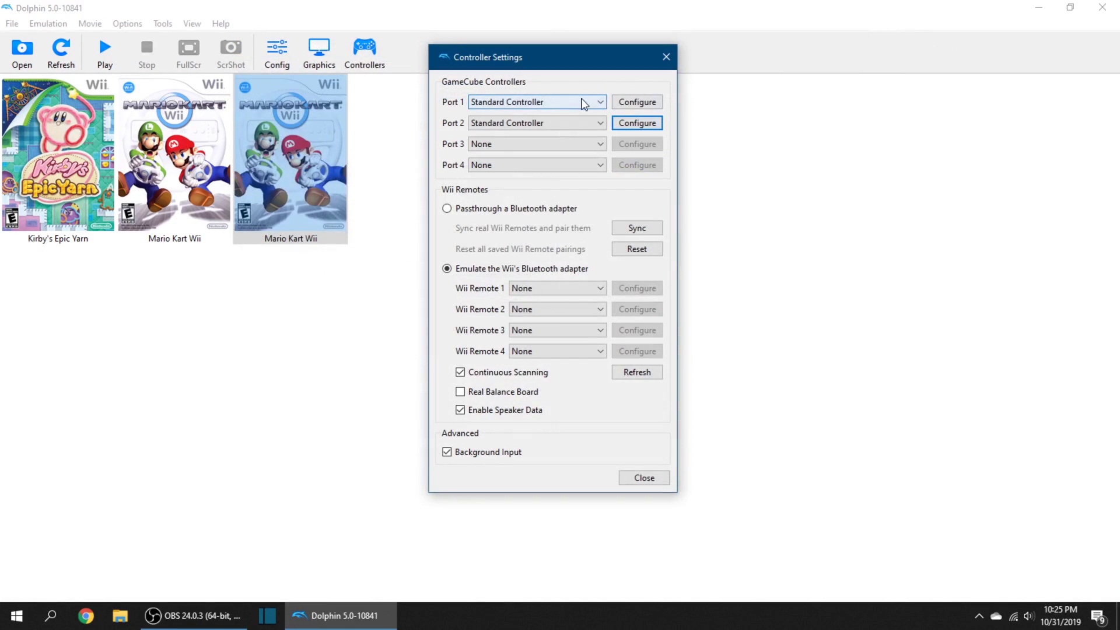
Step: Set GameCube Port 2 to None and close the controller settings
left_click(600, 123)
left_click(593, 135)
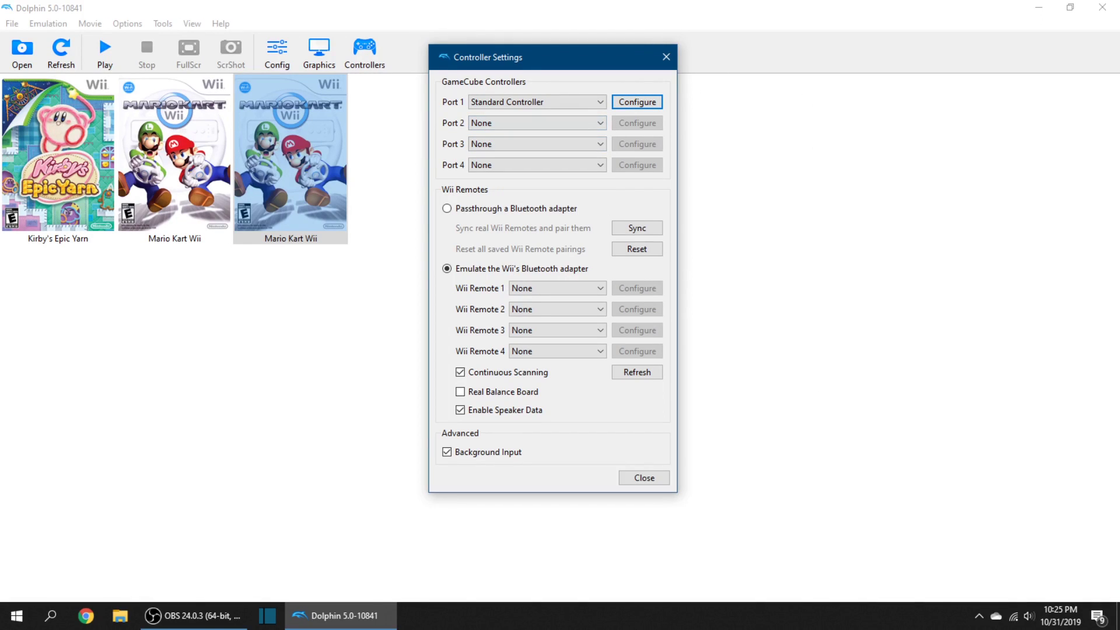
left_click(650, 478)
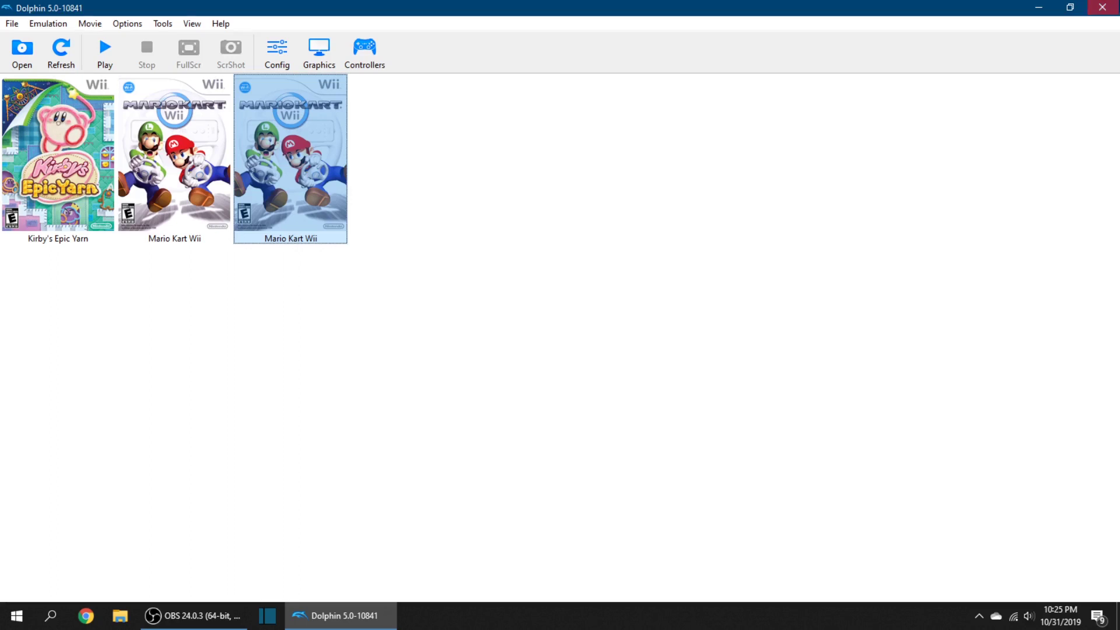